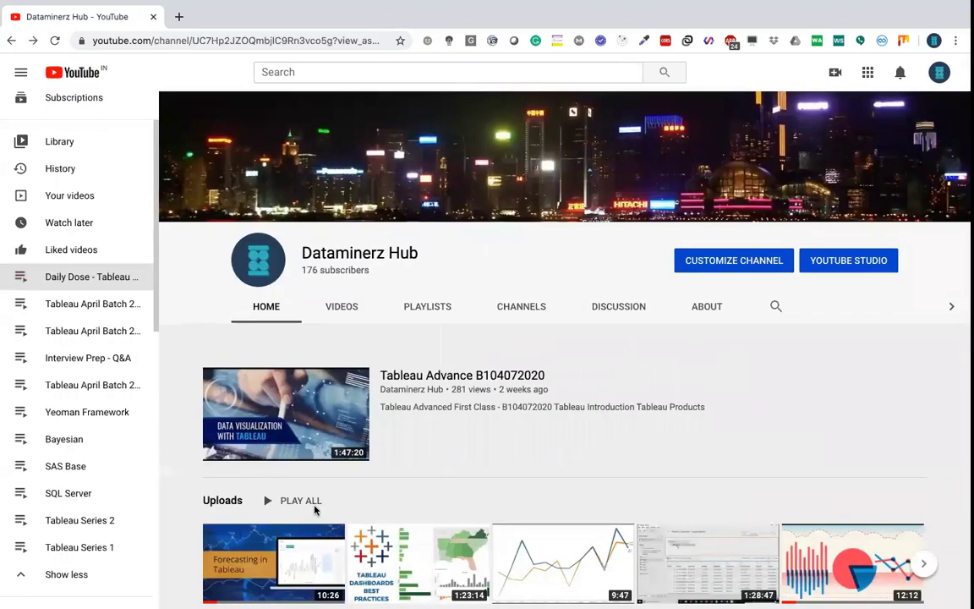
Step: Leave the browser, launch Tableau Desktop, and return to its start page
key("super+h")
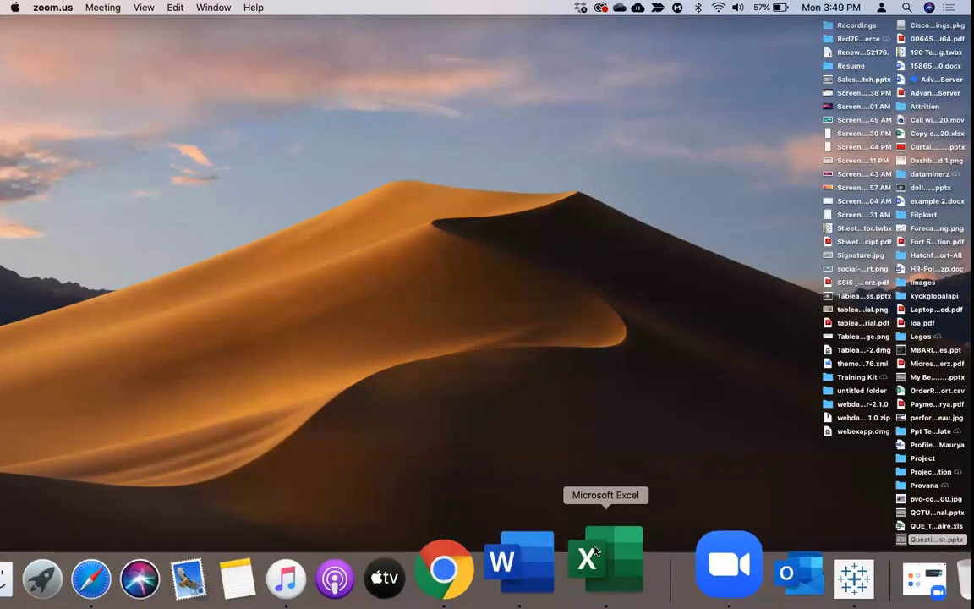
left_click(766, 553)
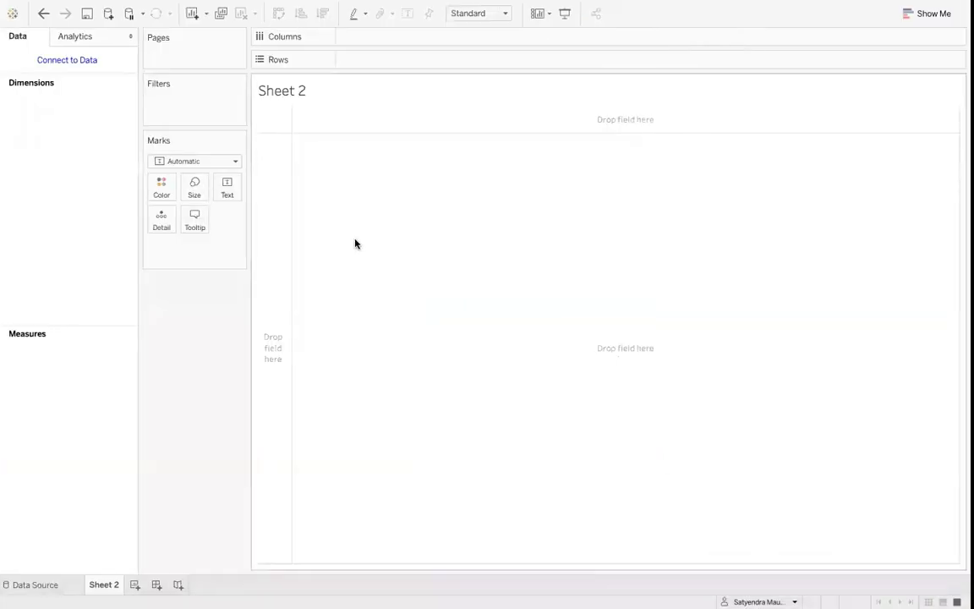
left_click(62, 61)
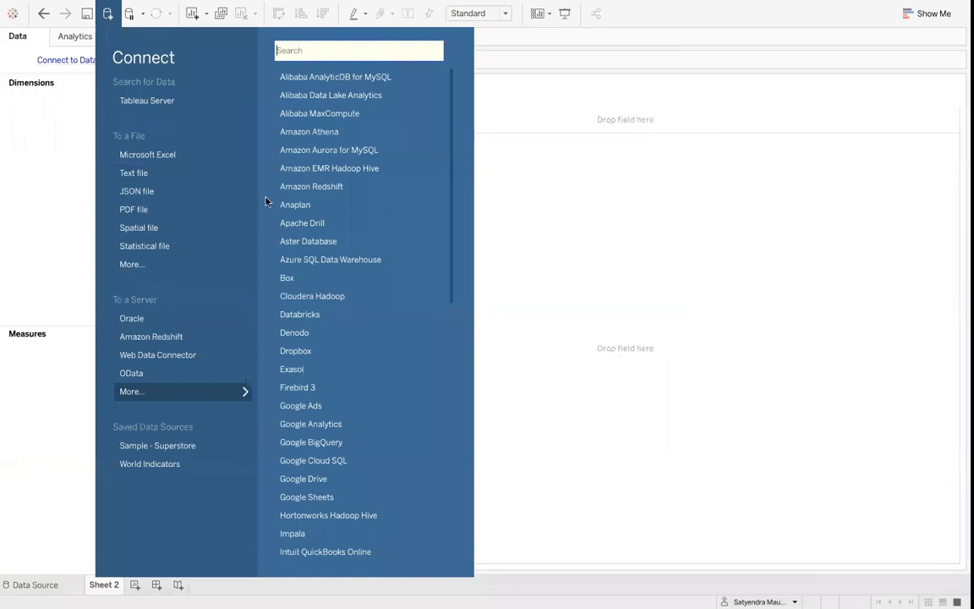
left_click(236, 394)
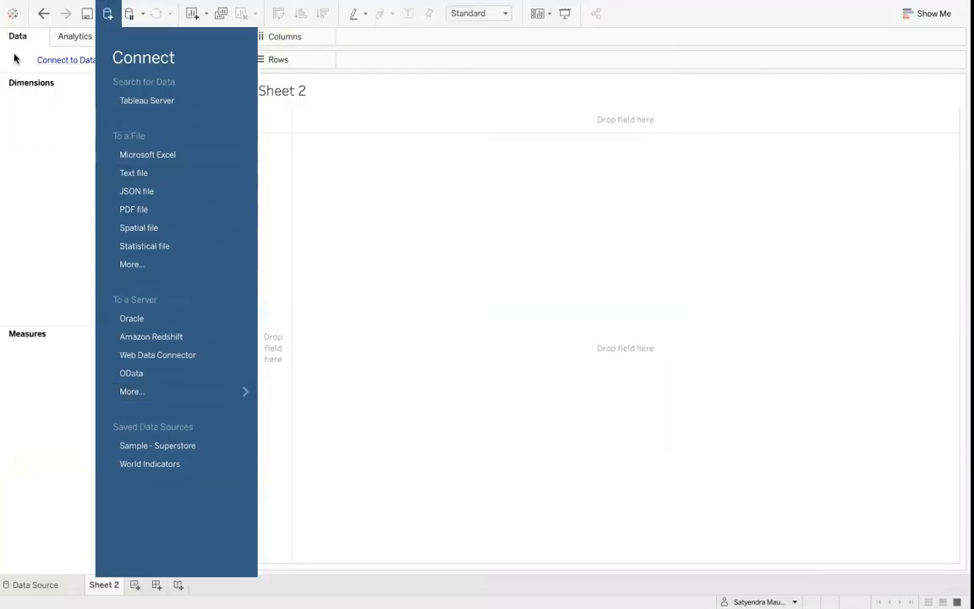
left_click(13, 13)
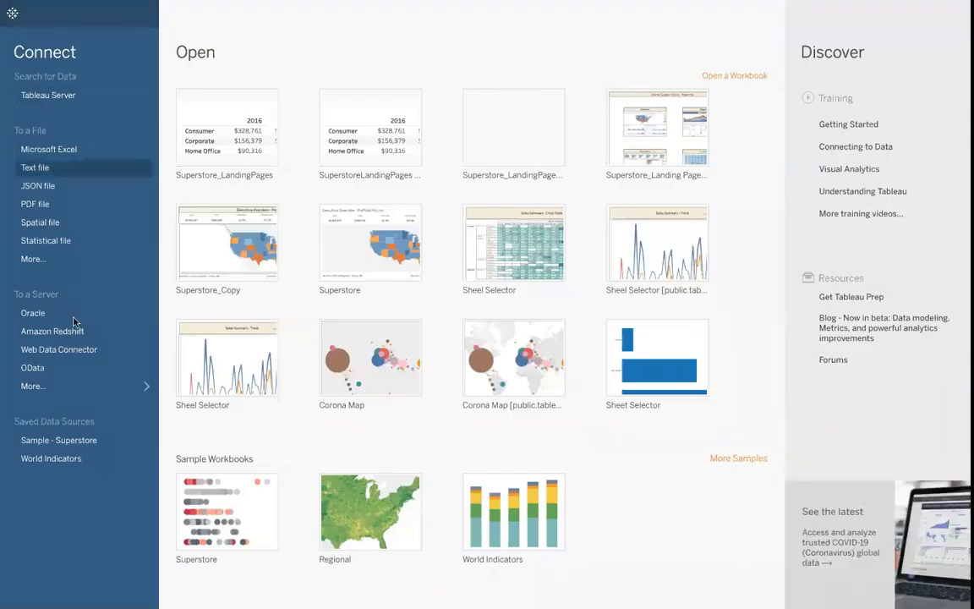
Step: Expand To a Server with More... to list every connector, Alibaba AnalyticDB through Other Databases (ODBC)
left_click(89, 387)
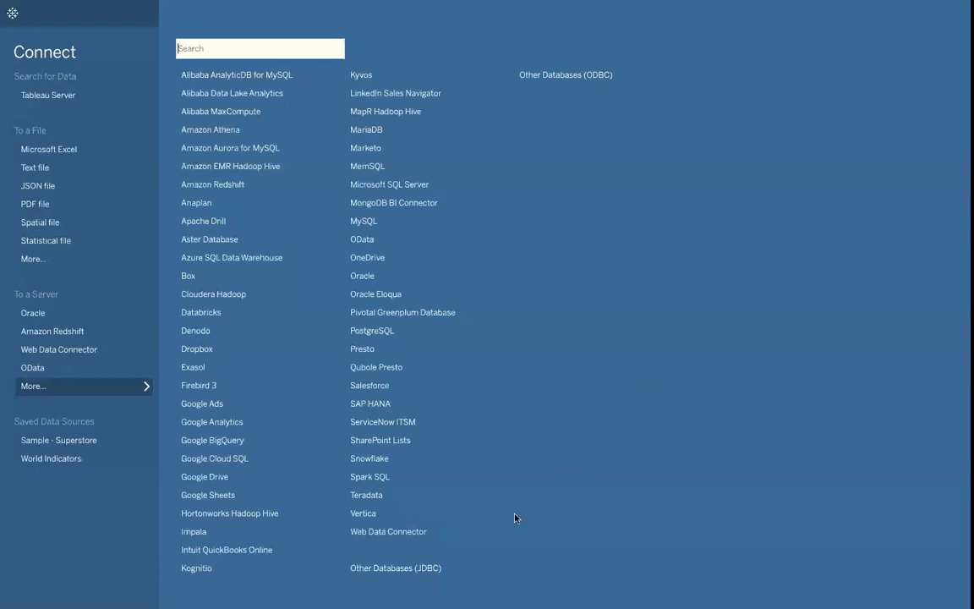
Step: Choose Web Data Connector from the server connector list
left_click(368, 533)
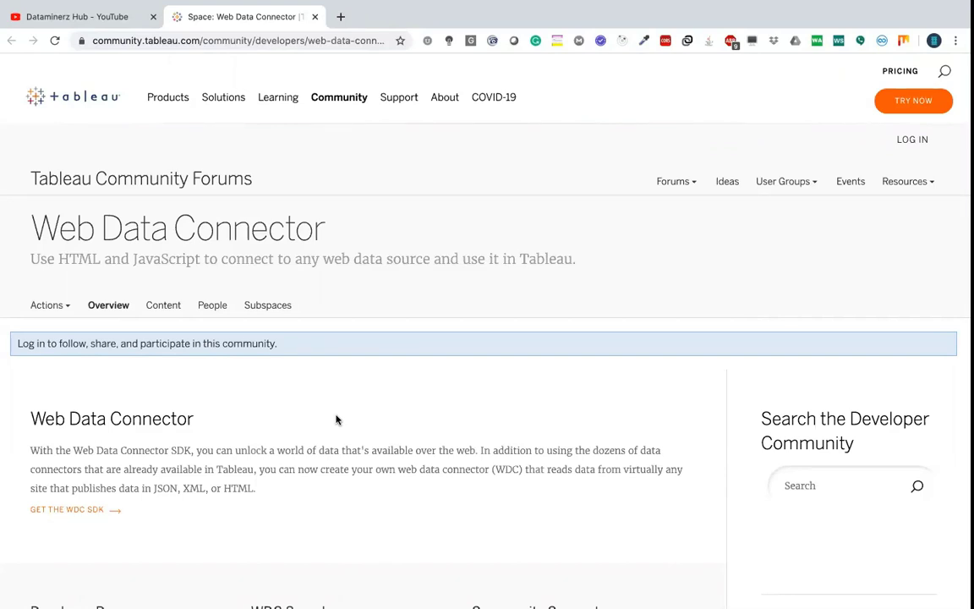
Step: Highlight the JSON and XML formats in the Web Data Connector description, then return to Tableau
scroll(335, 419, "down", 5)
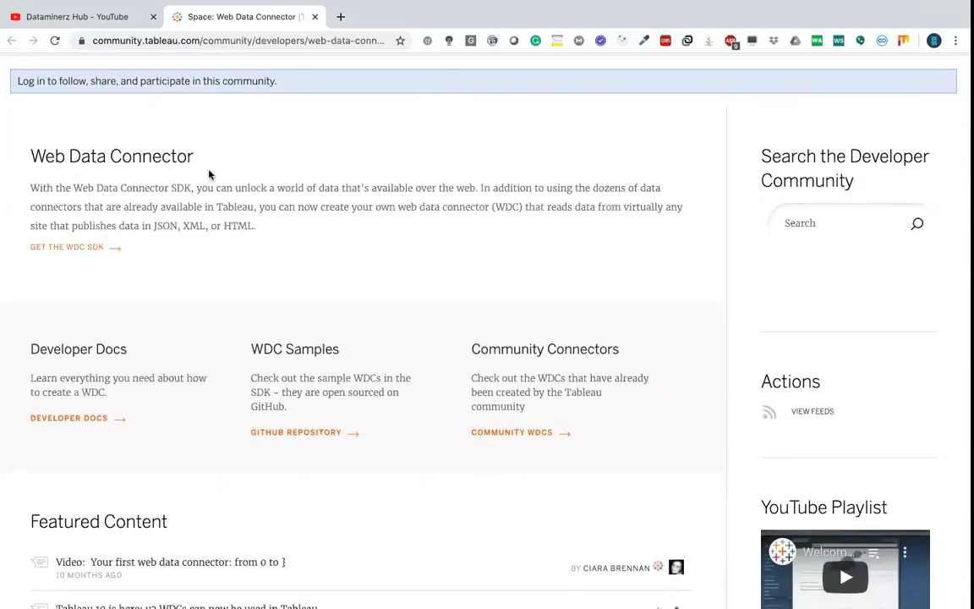
double_click(164, 225)
double_click(193, 224)
scroll(262, 516, "down", 2)
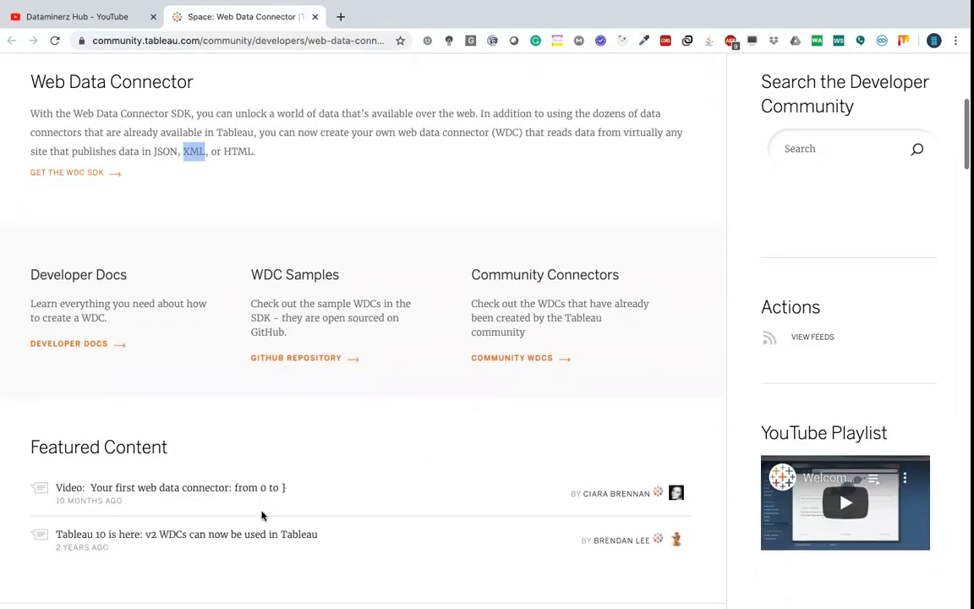
scroll(262, 515, "up", 1)
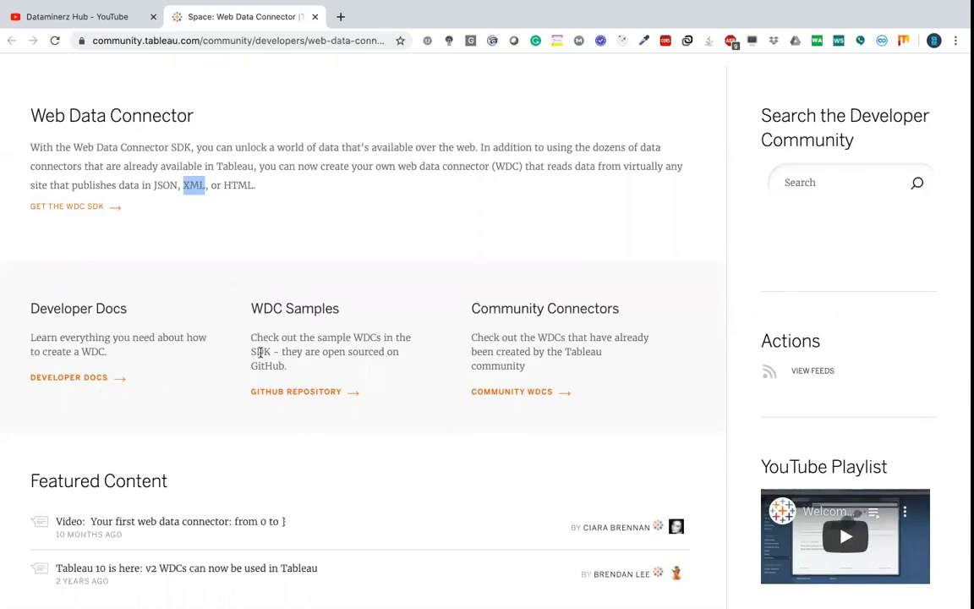
scroll(345, 228, "up", 3)
scroll(345, 232, "up", 2)
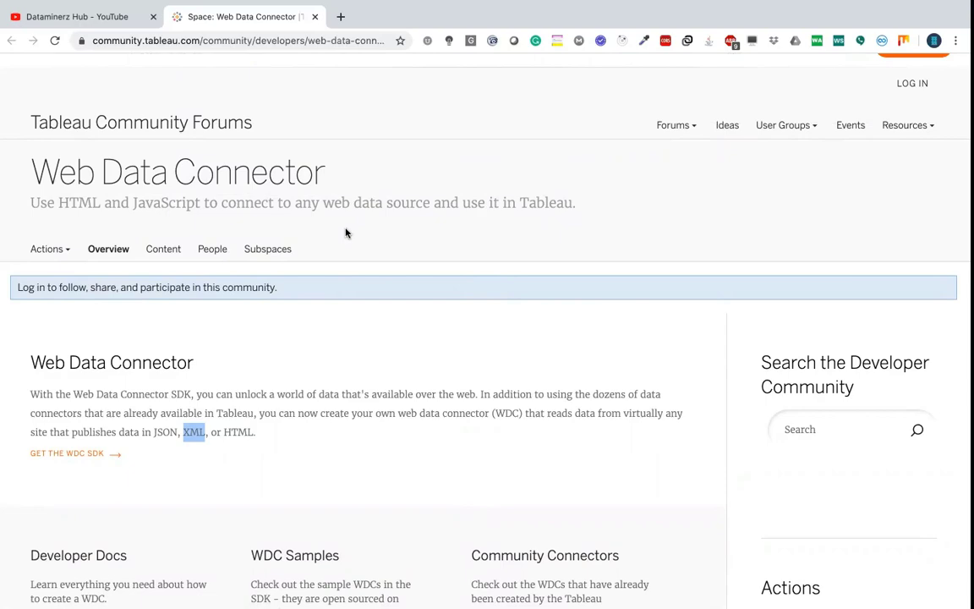
key("ctrl+Right")
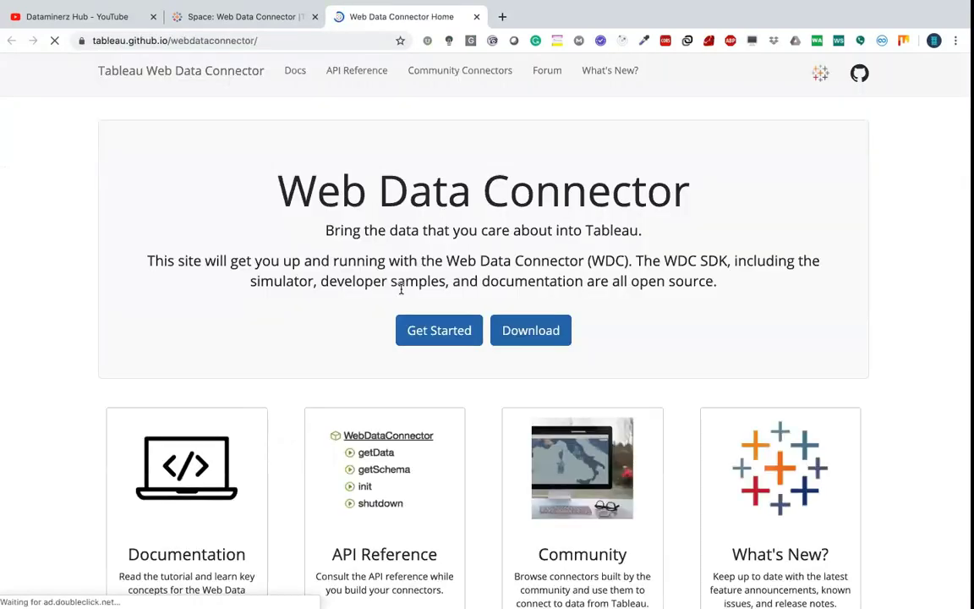
scroll(122, 453, "down", 3)
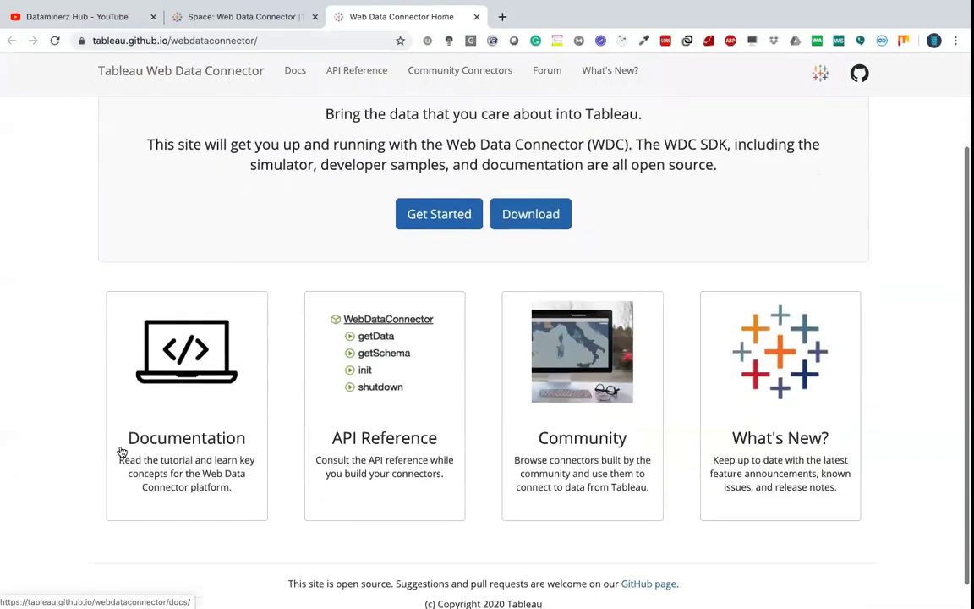
scroll(120, 452, "up", 3)
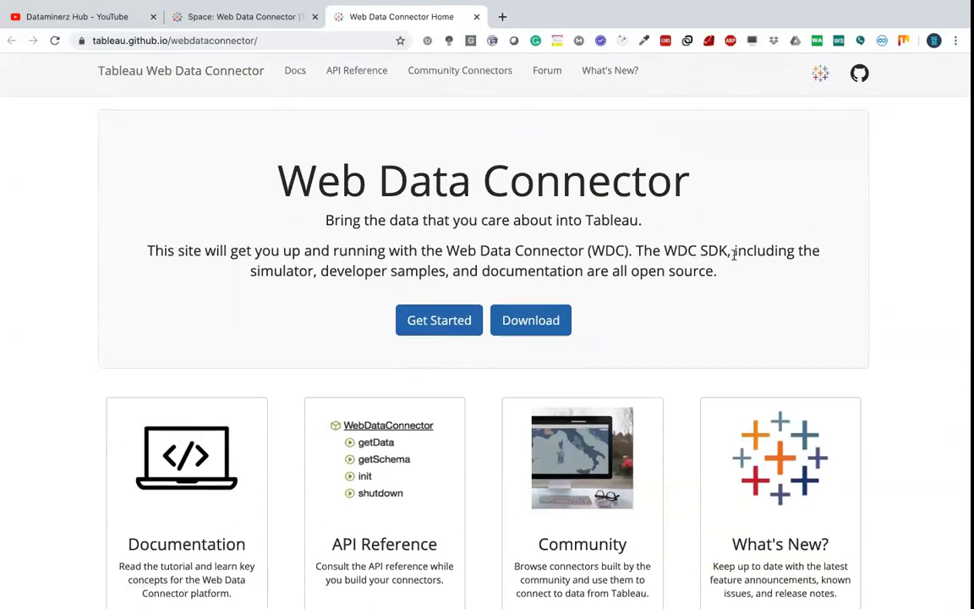
scroll(915, 315, "down", 2)
scroll(914, 314, "down", 2)
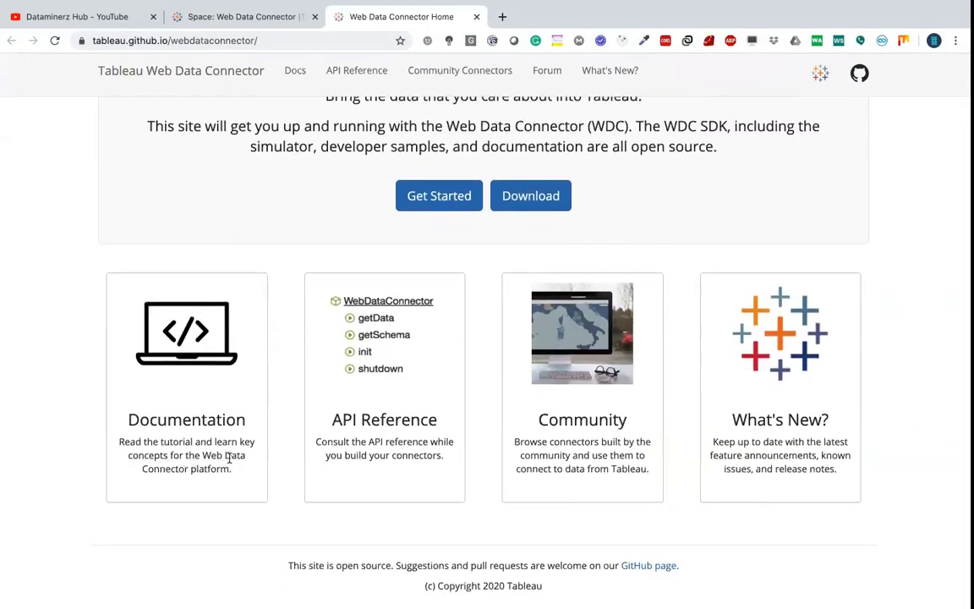
scroll(283, 468, "up", 1)
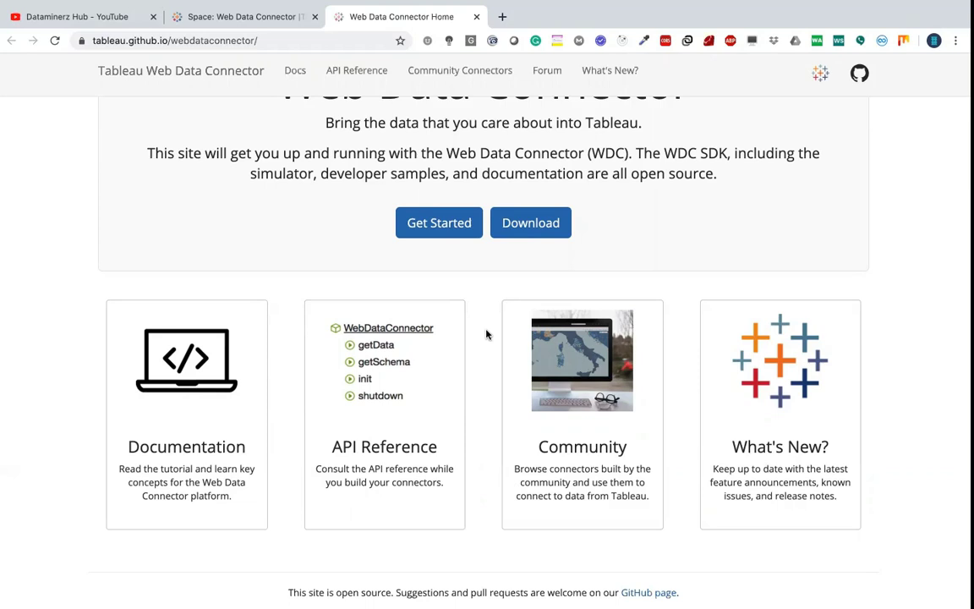
scroll(486, 334, "down", 1)
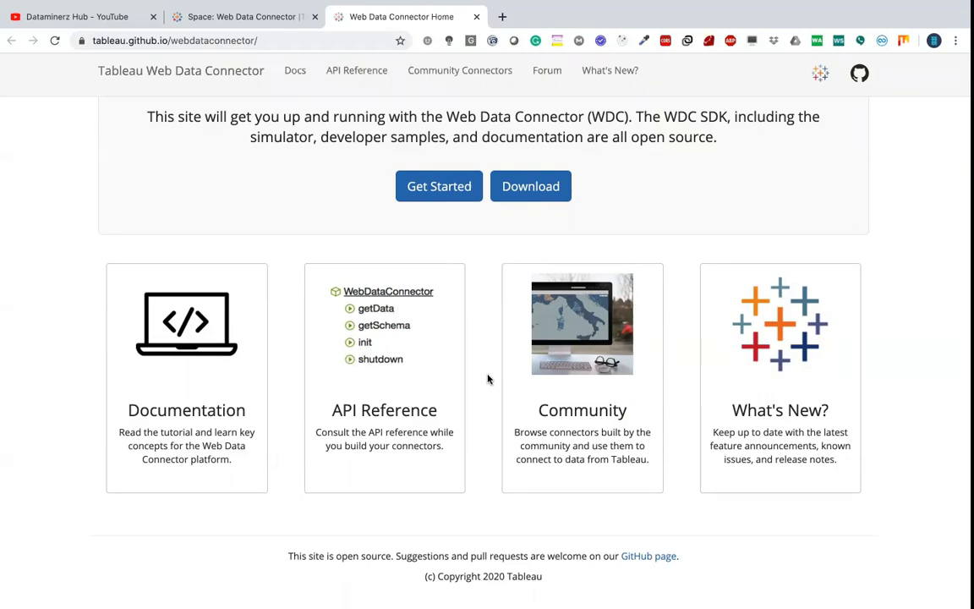
Step: Browse the SDK's Examples folders in Finder and open js/earthquakeMultilingual.js in Chrome
key("ctrl+Right")
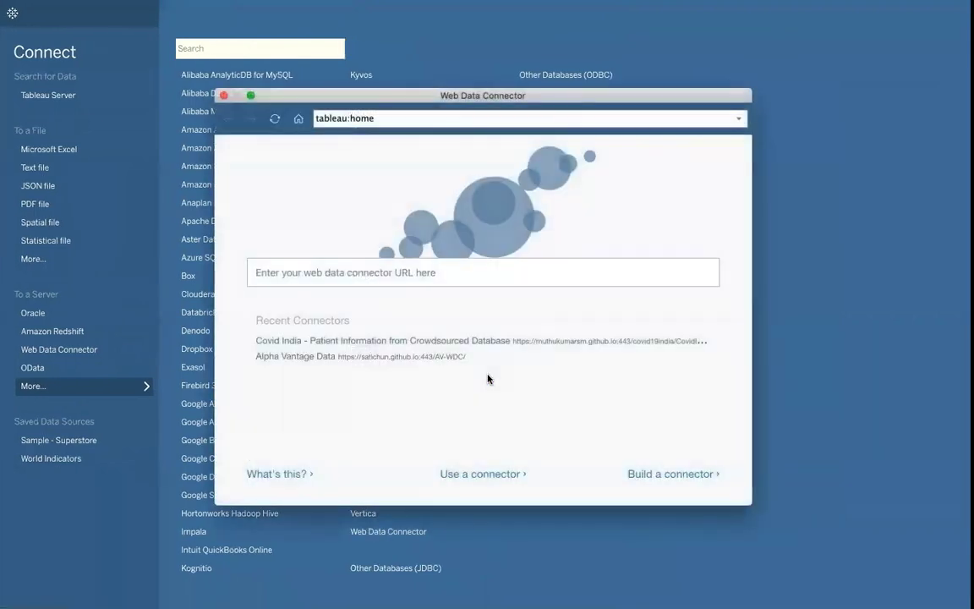
key("ctrl+Right")
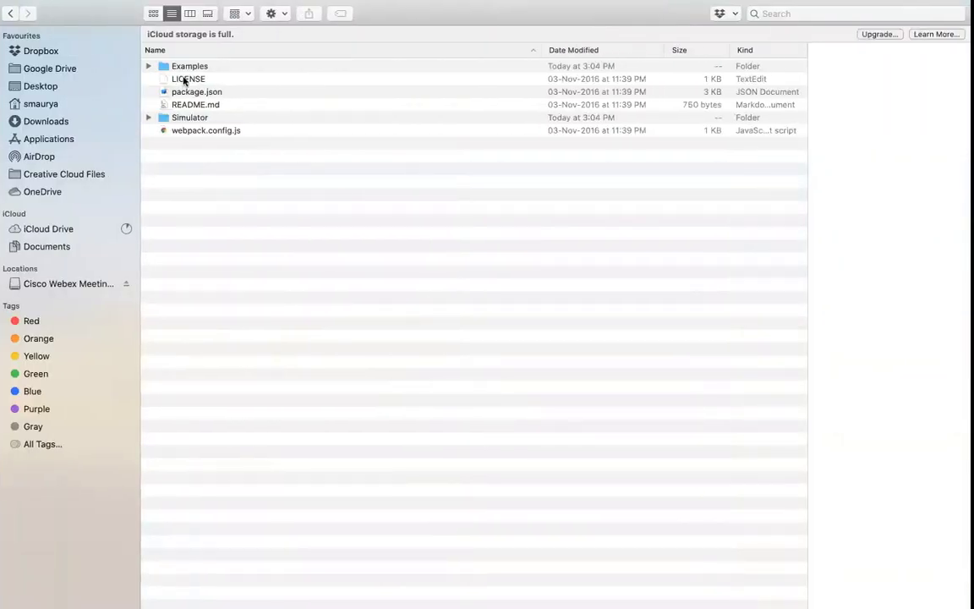
left_click(149, 68)
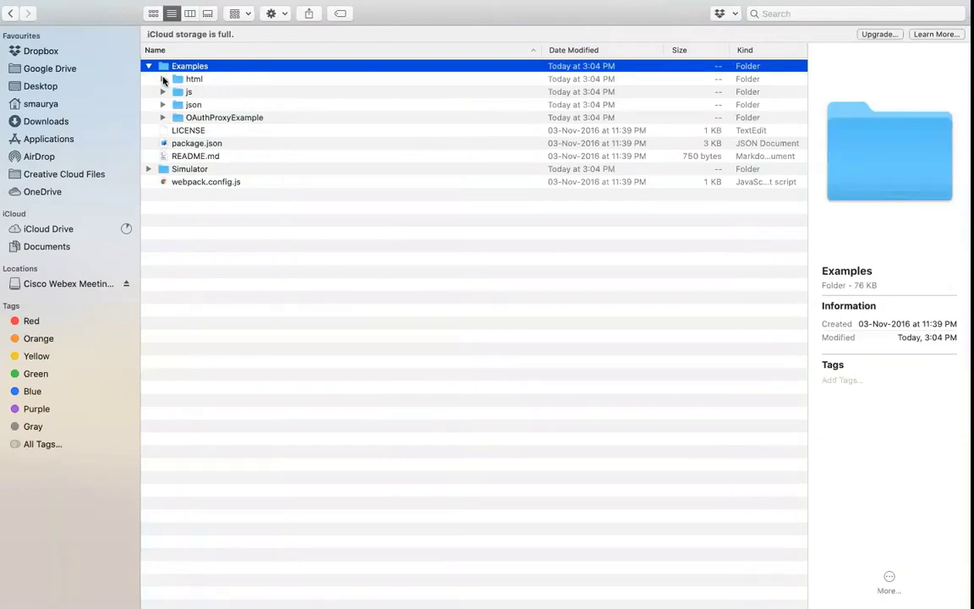
left_click(194, 80)
left_click(192, 93)
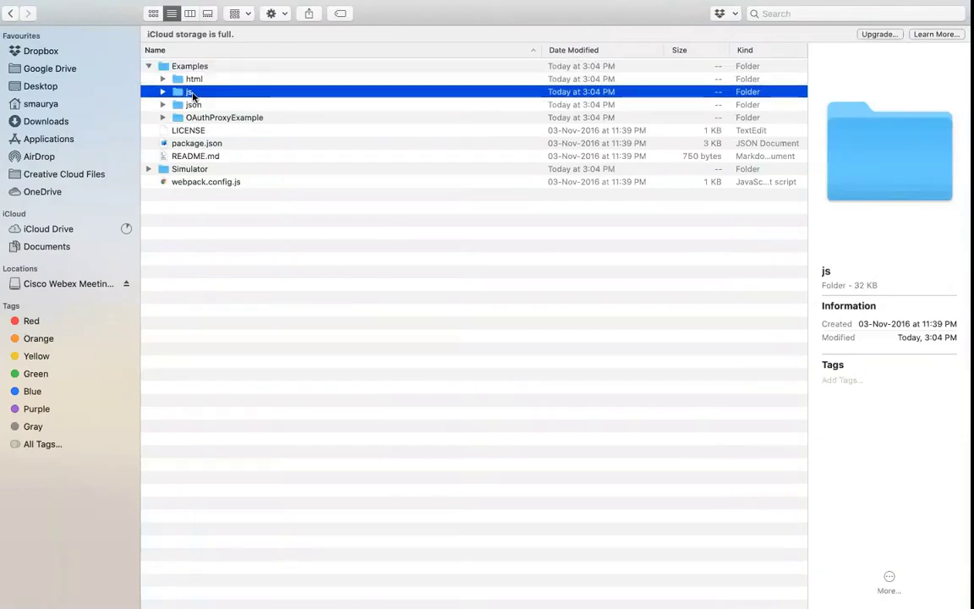
left_click(158, 80)
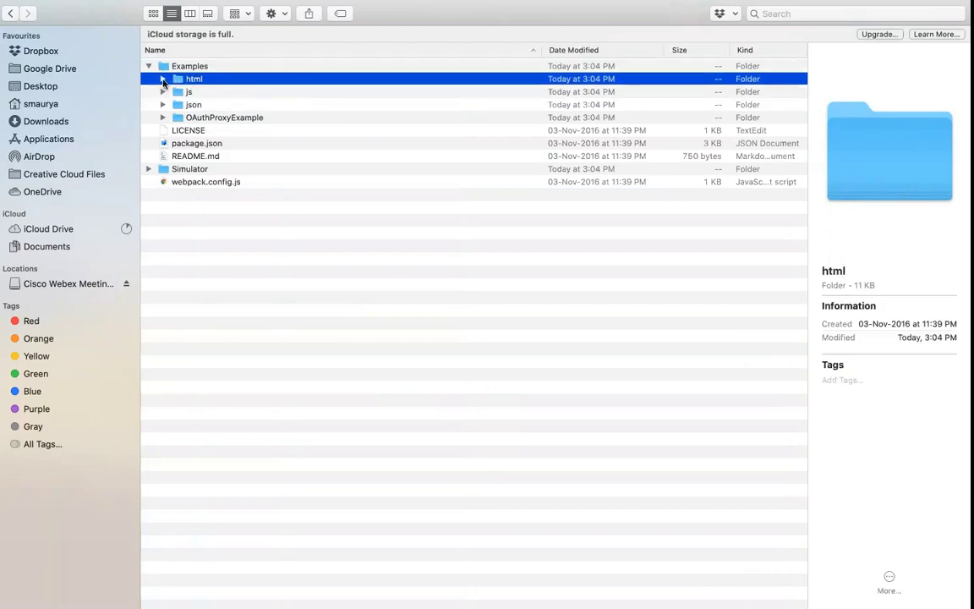
left_click(161, 78)
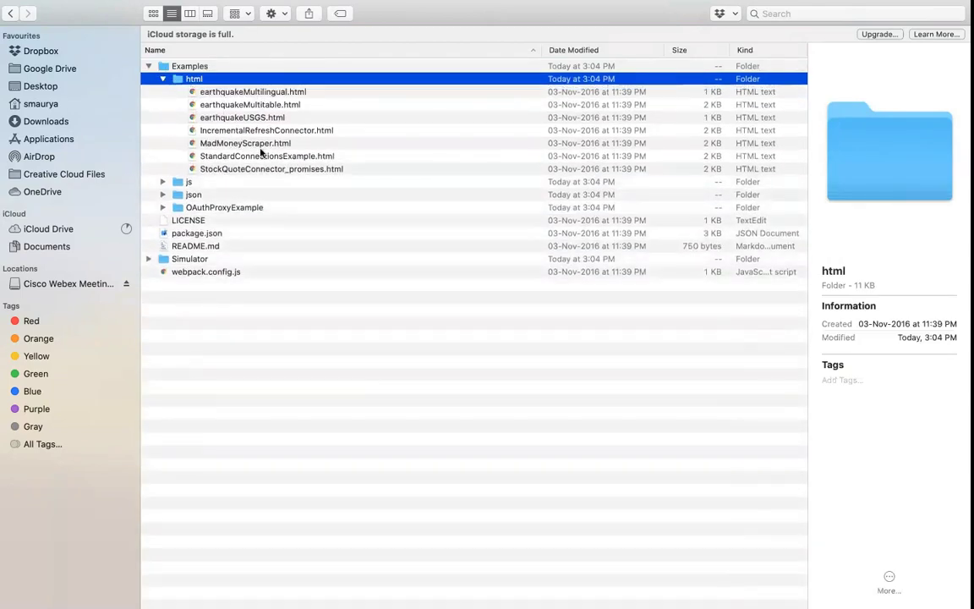
left_click(162, 181)
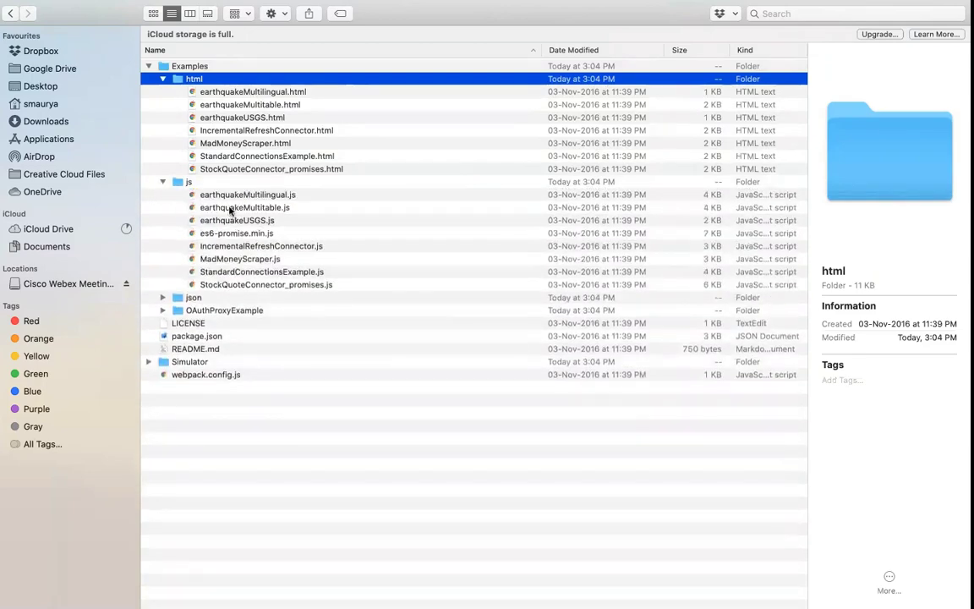
left_click(221, 195)
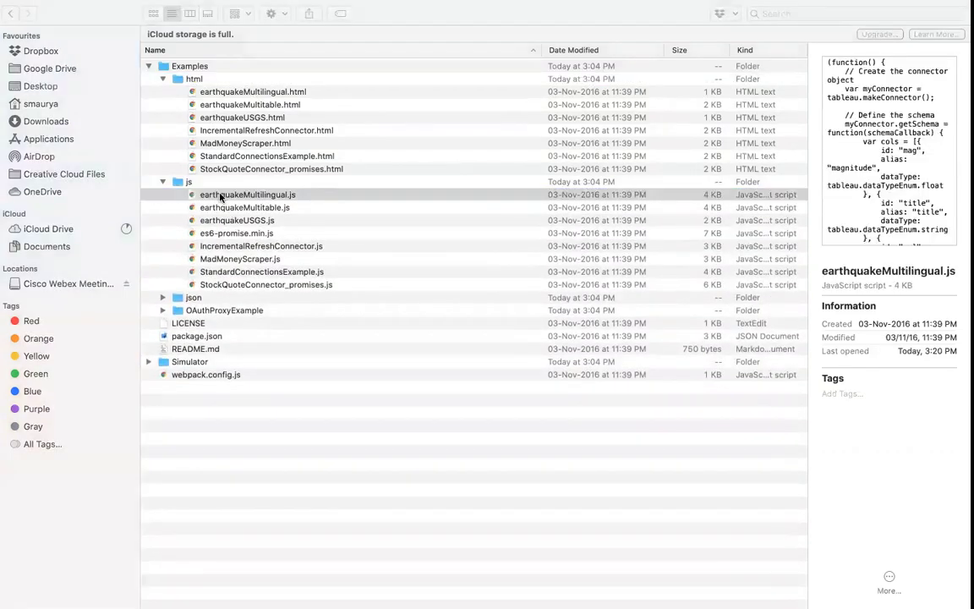
double_click(220, 195)
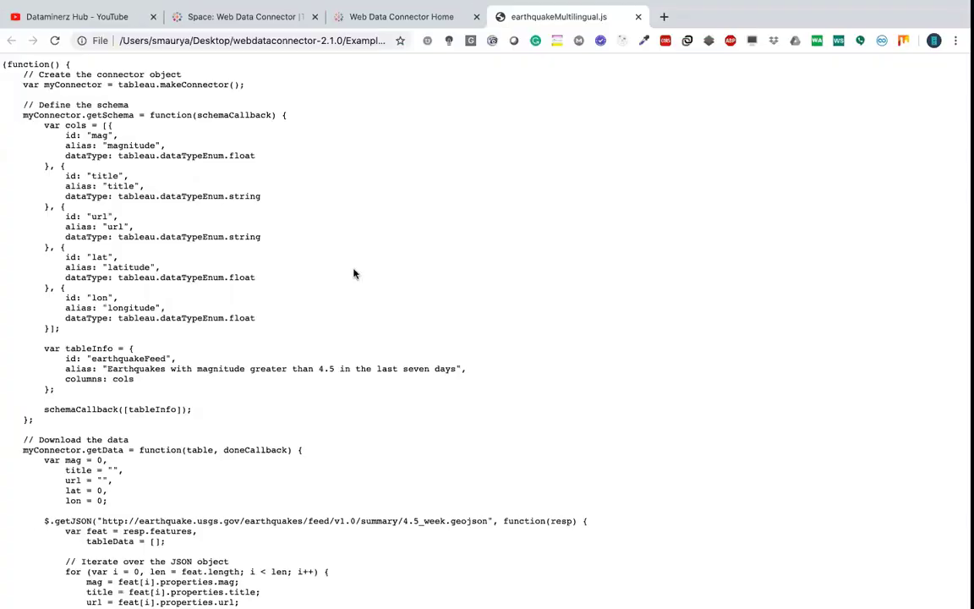
Step: Highlight getSchema, getData and doneCallback in earthquakeMultilingual.js, then scroll back to the top
double_click(99, 113)
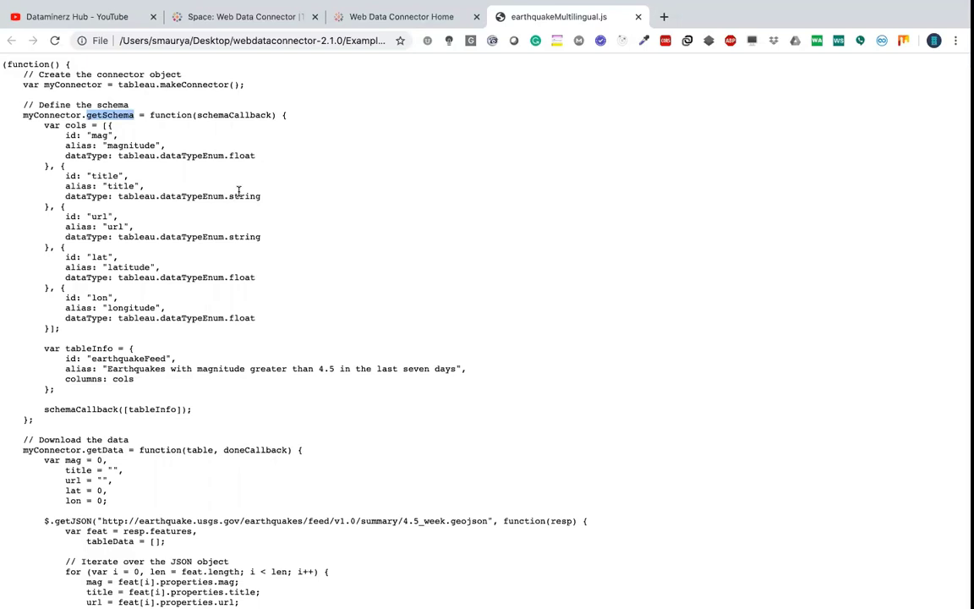
scroll(239, 190, "down", 3)
double_click(105, 353)
scroll(252, 433, "down", 7)
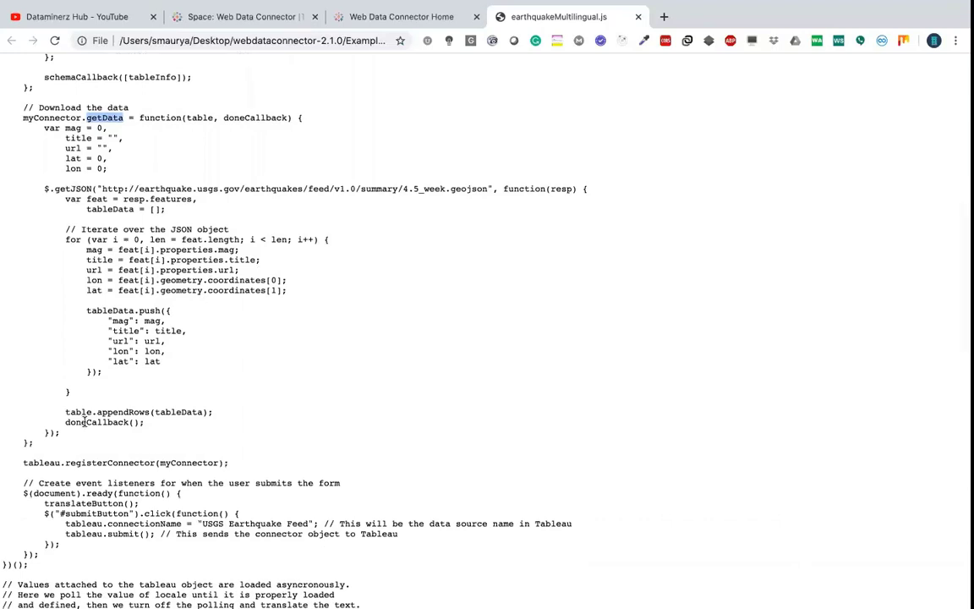
double_click(85, 421)
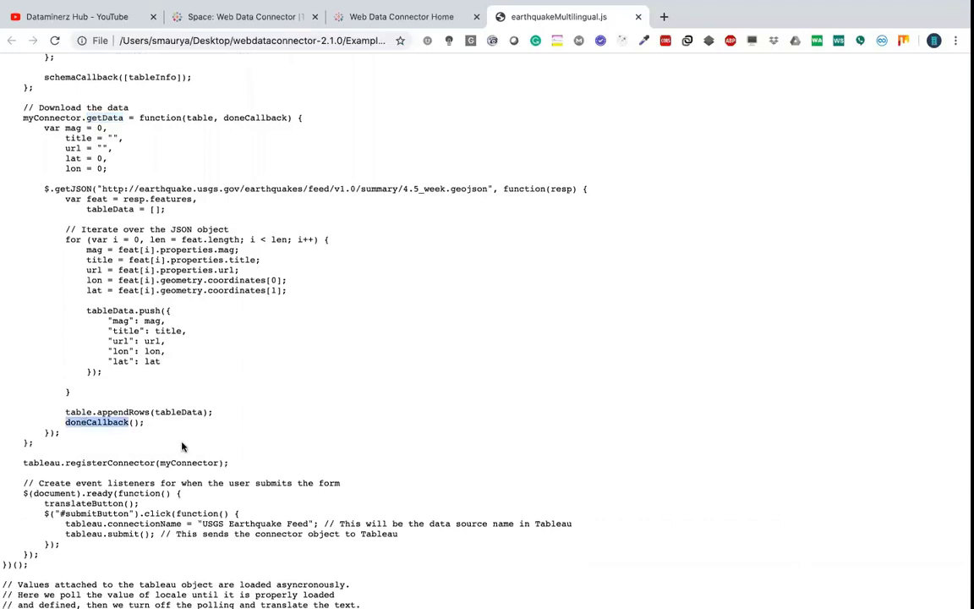
scroll(182, 446, "up", 6)
scroll(182, 445, "up", 4)
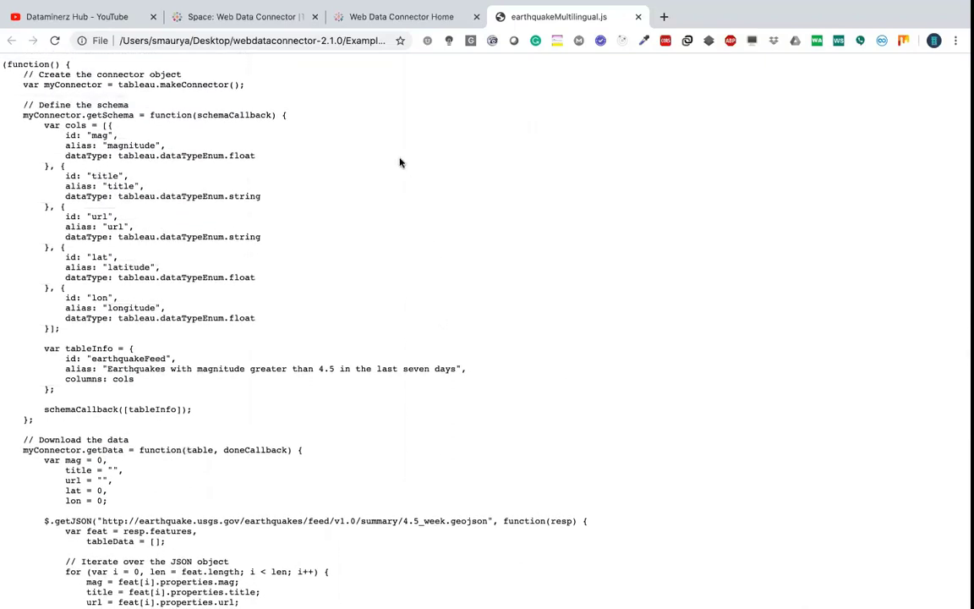
Step: Switch between the Web Data Connector Home and community tabs and the Finder and Tableau workspaces
left_click(357, 20)
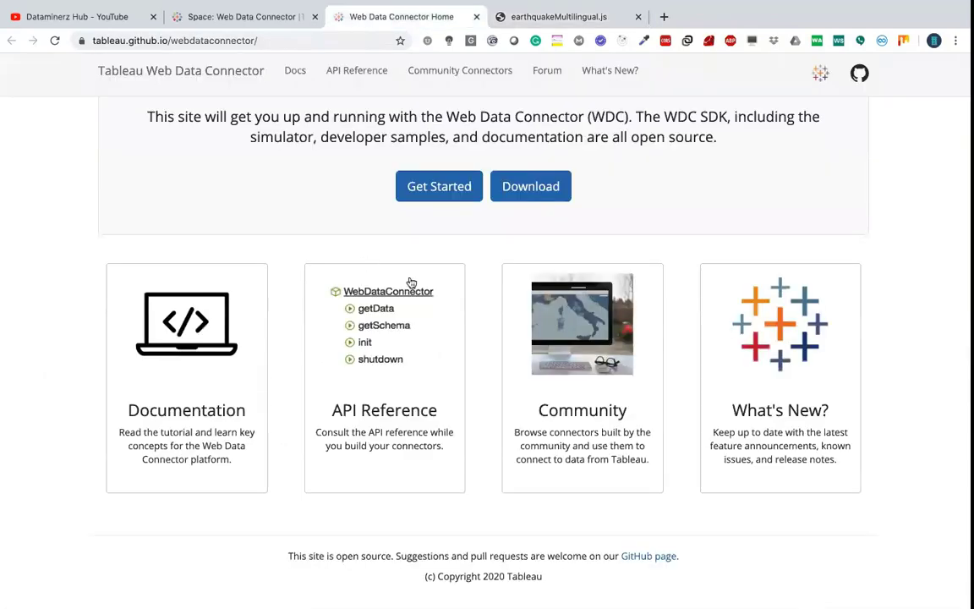
left_click(240, 20)
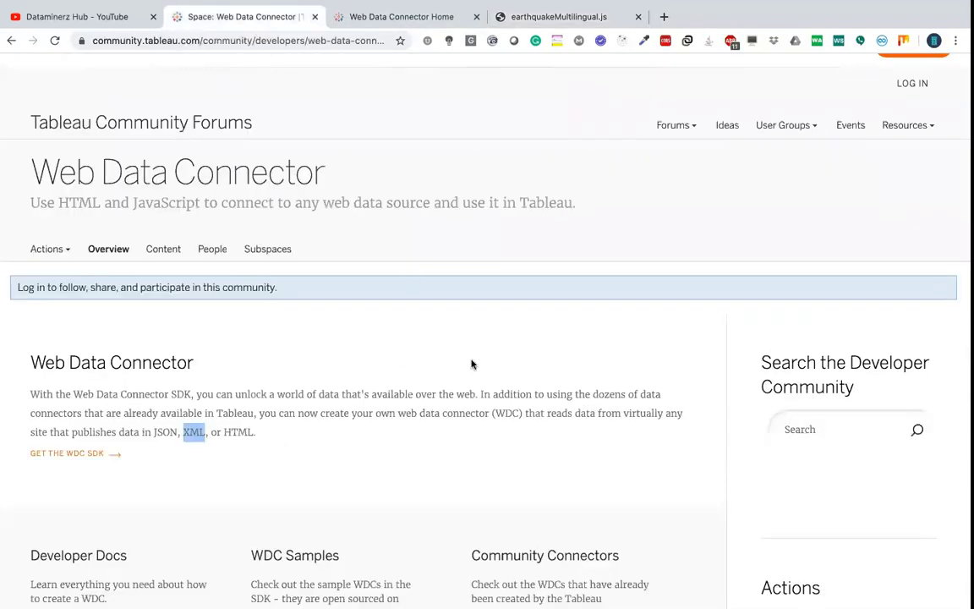
key("ctrl+Right")
key("ctrl+Left")
key("ctrl+Left")
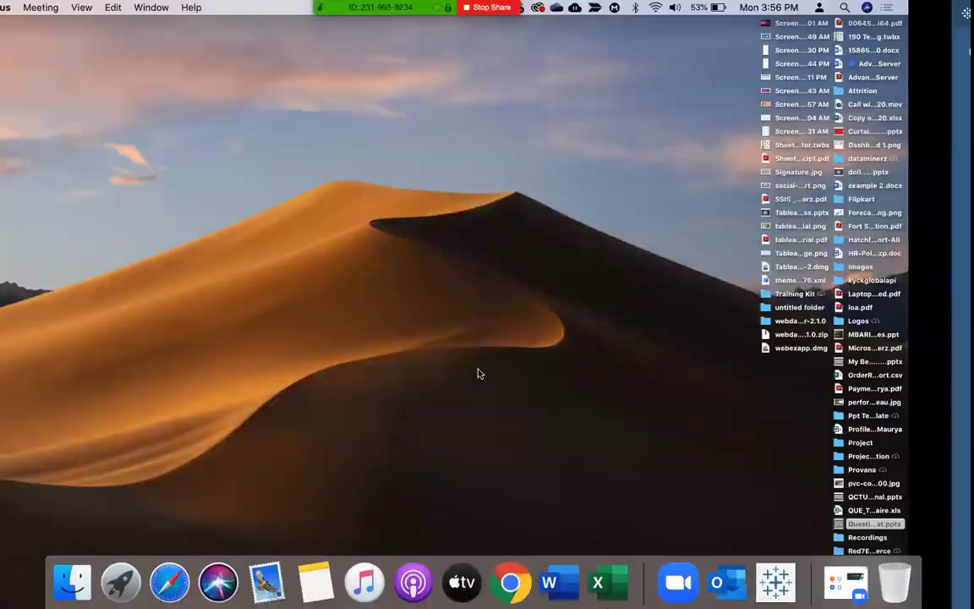
key("ctrl+Right")
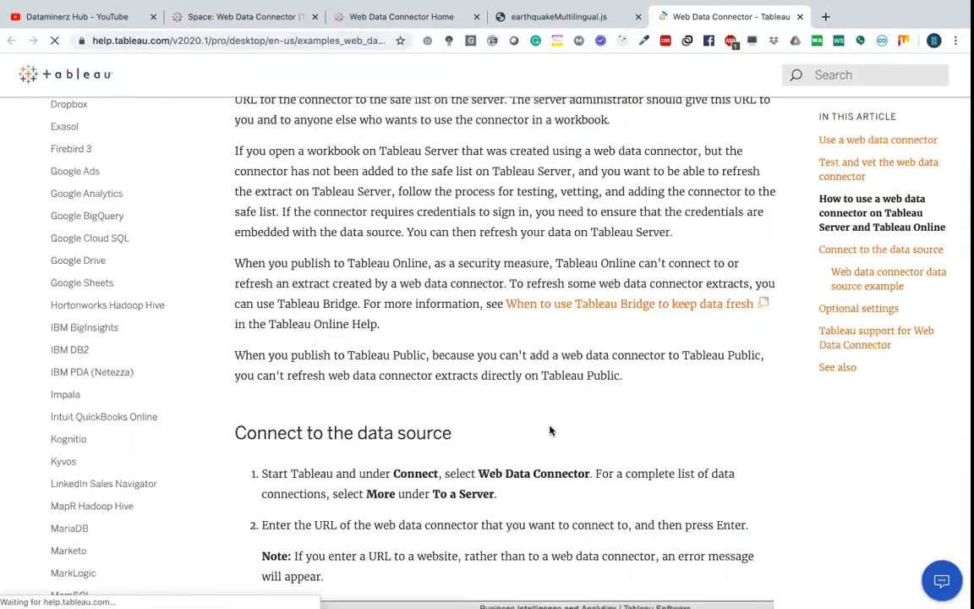
Step: Return to the Web Data Connector community page and scroll through its community-built connector listings
scroll(549, 430, "down", 20)
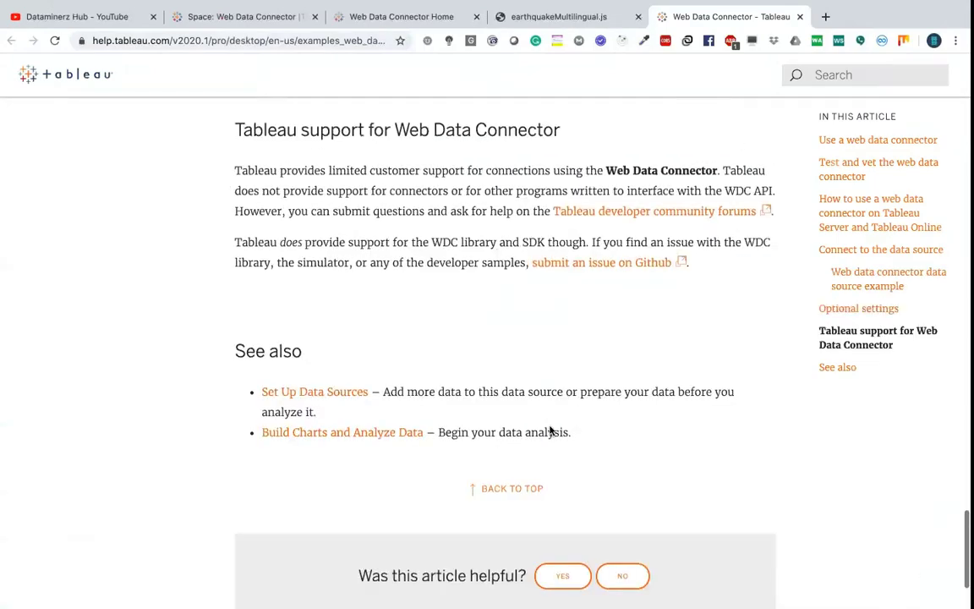
scroll(483, 218, "up", 20)
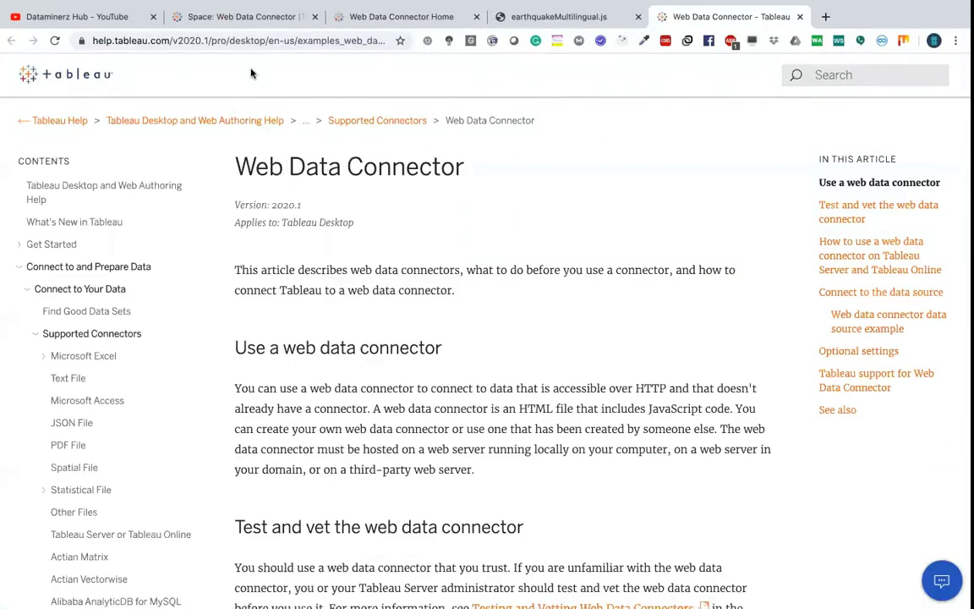
left_click(222, 17)
scroll(375, 426, "down", 3)
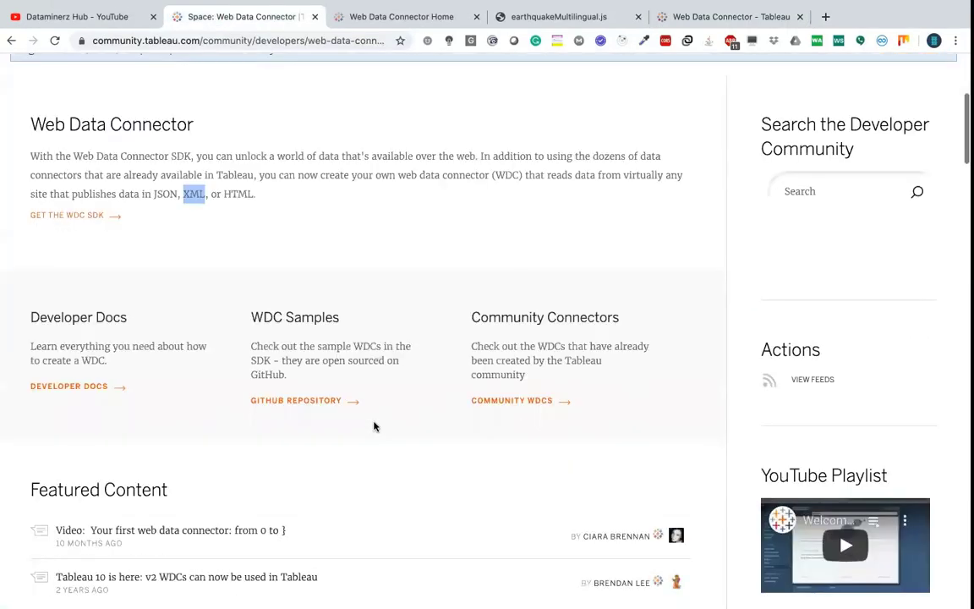
scroll(293, 267, "up", 2)
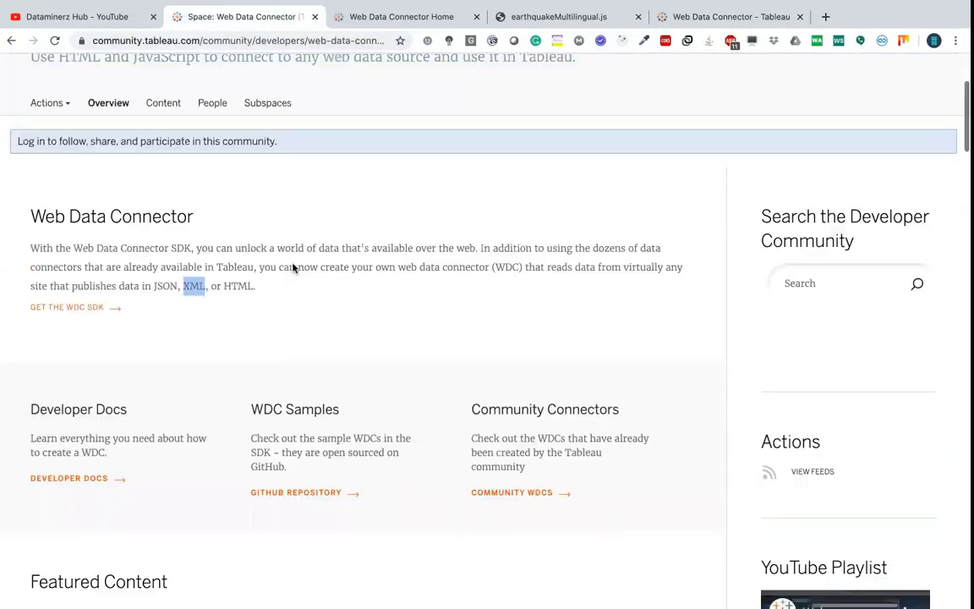
scroll(293, 267, "up", 2)
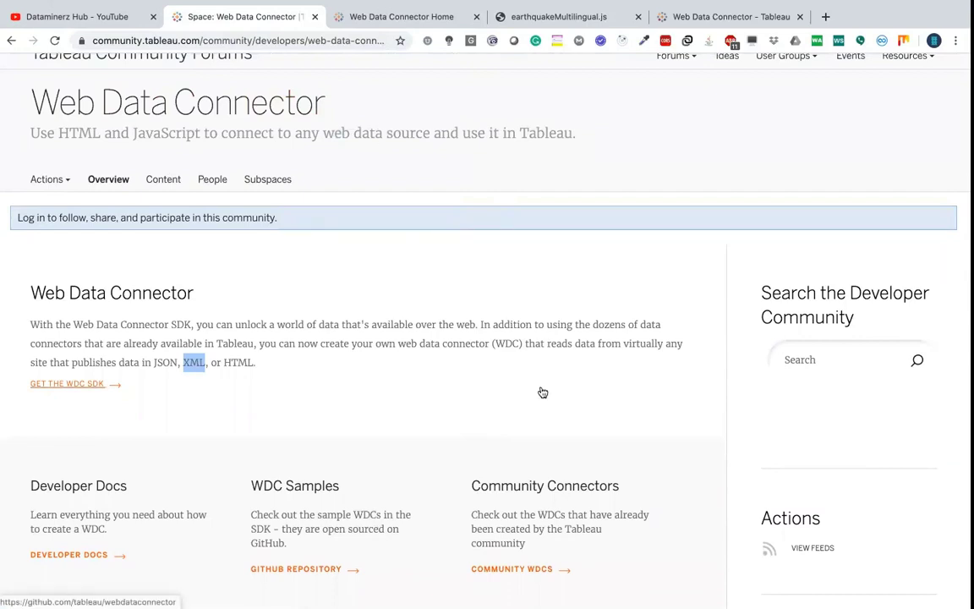
scroll(543, 392, "down", 2)
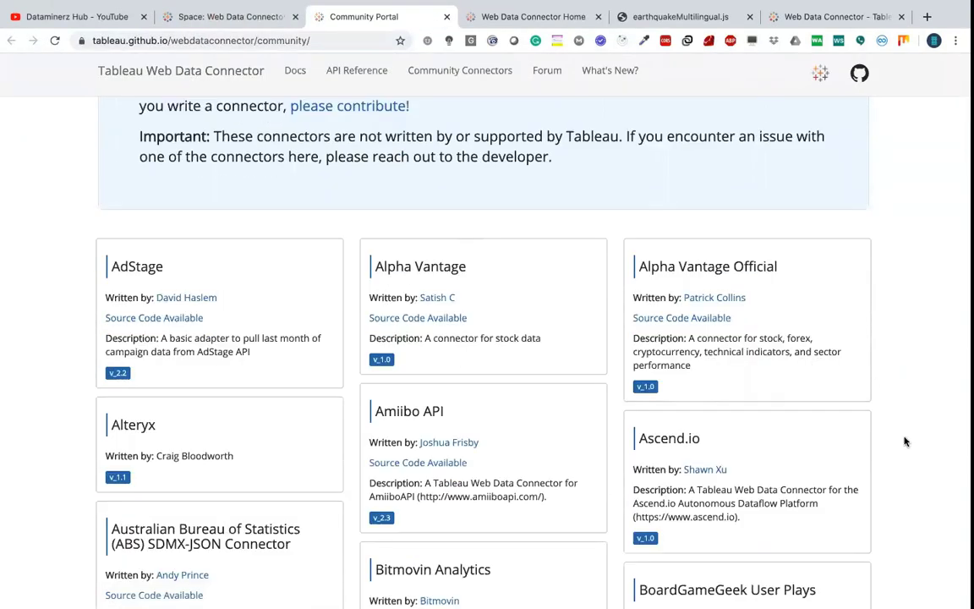
Step: Scroll to the India COVID 19 State-wise summary connector and copy its link address
scroll(905, 441, "down", 2)
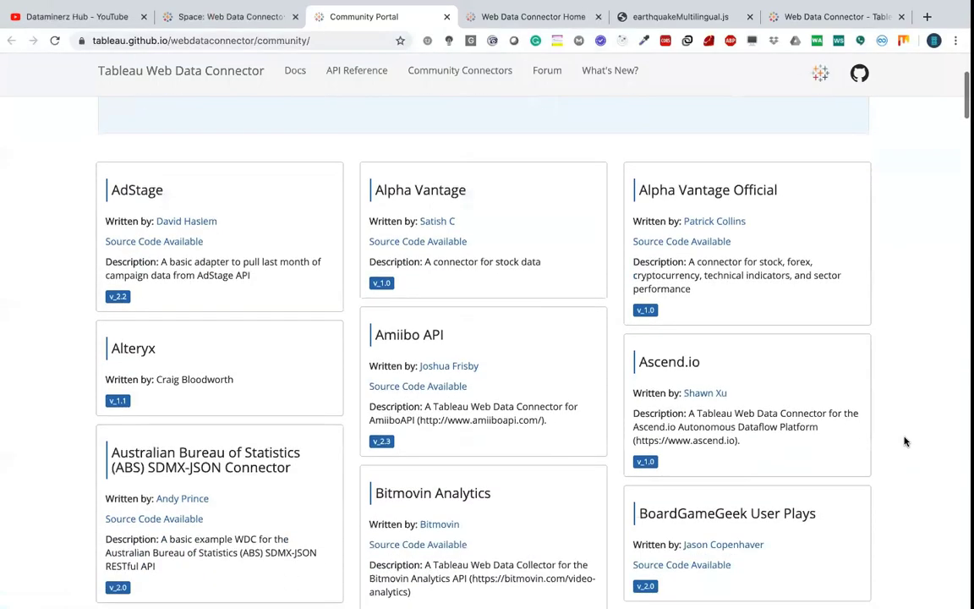
scroll(905, 441, "down", 3)
scroll(905, 441, "down", 5)
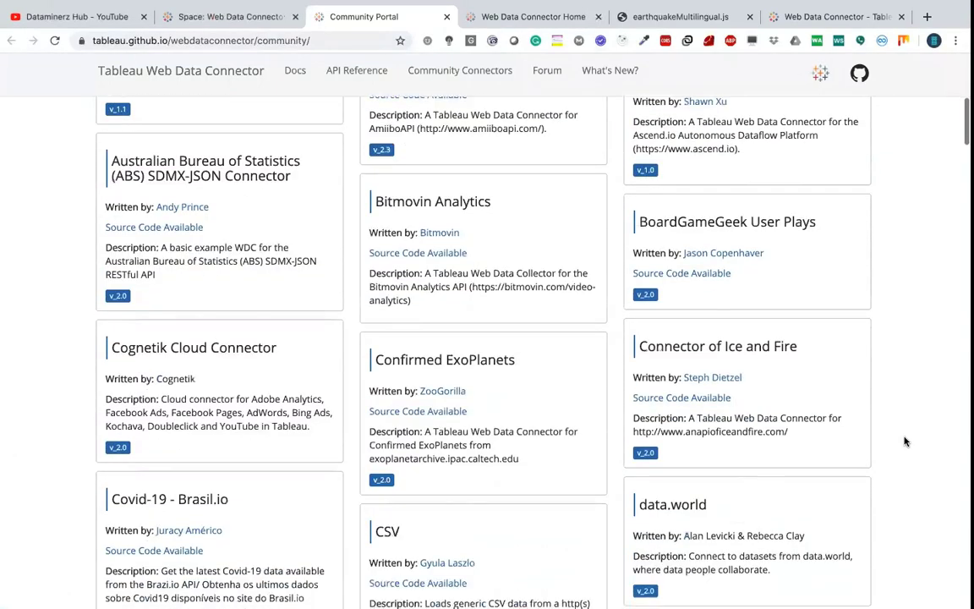
scroll(905, 440, "down", 8)
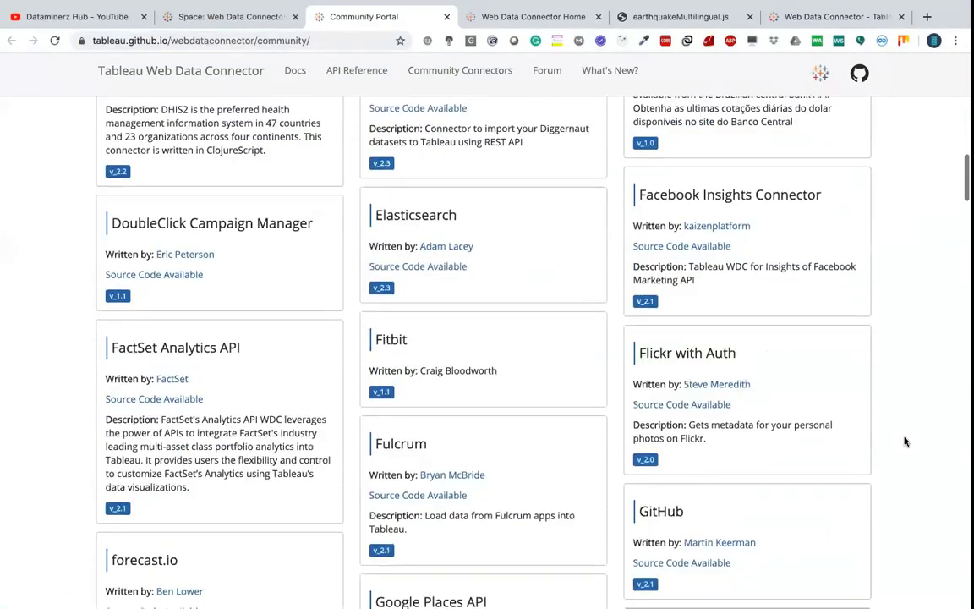
scroll(904, 440, "down", 3)
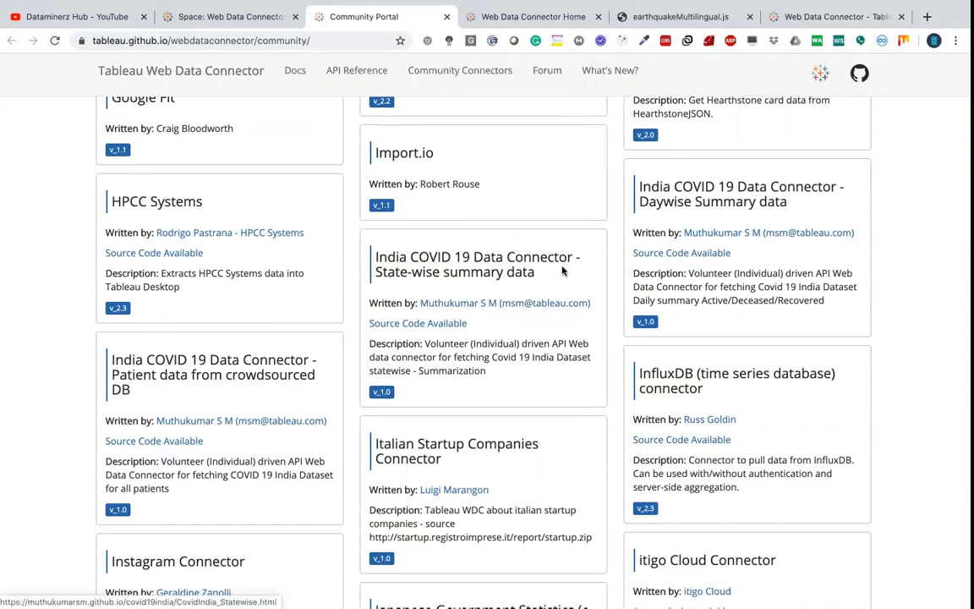
right_click(467, 261)
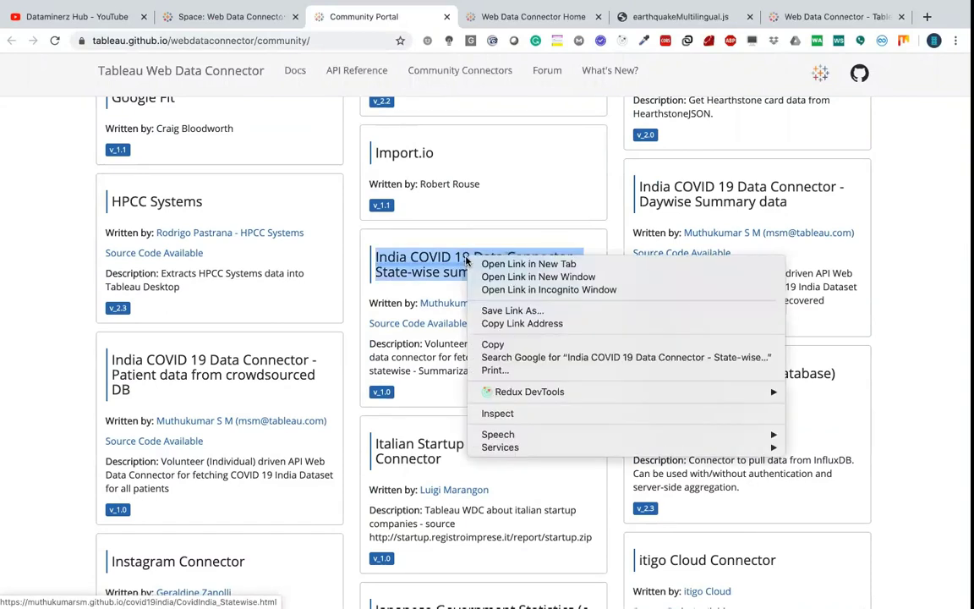
left_click(517, 324)
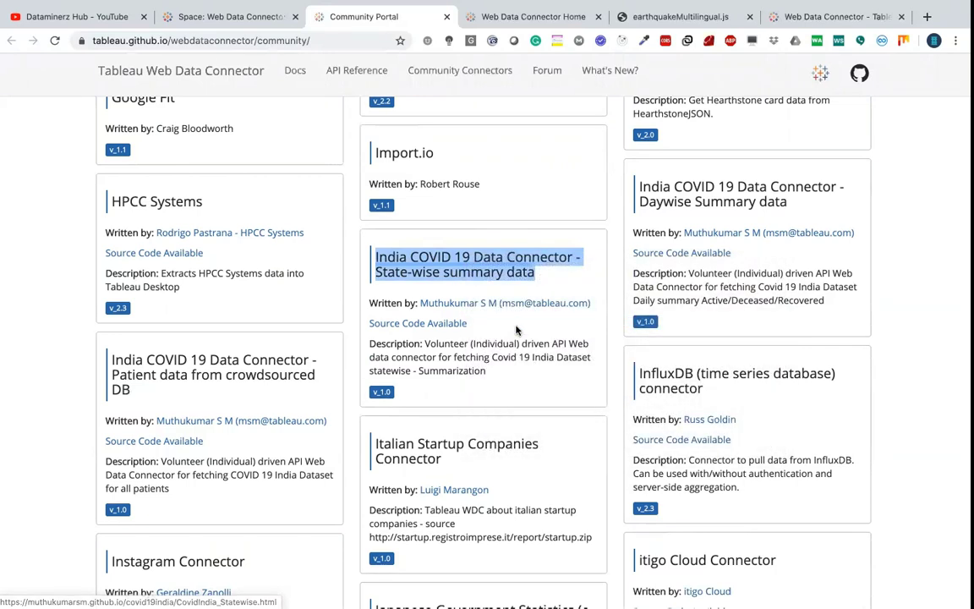
Step: Go back to Tableau's Web Data Connector dialog and select the URL box
key("ctrl+Right")
key("ctrl+Left")
key("ctrl+Left")
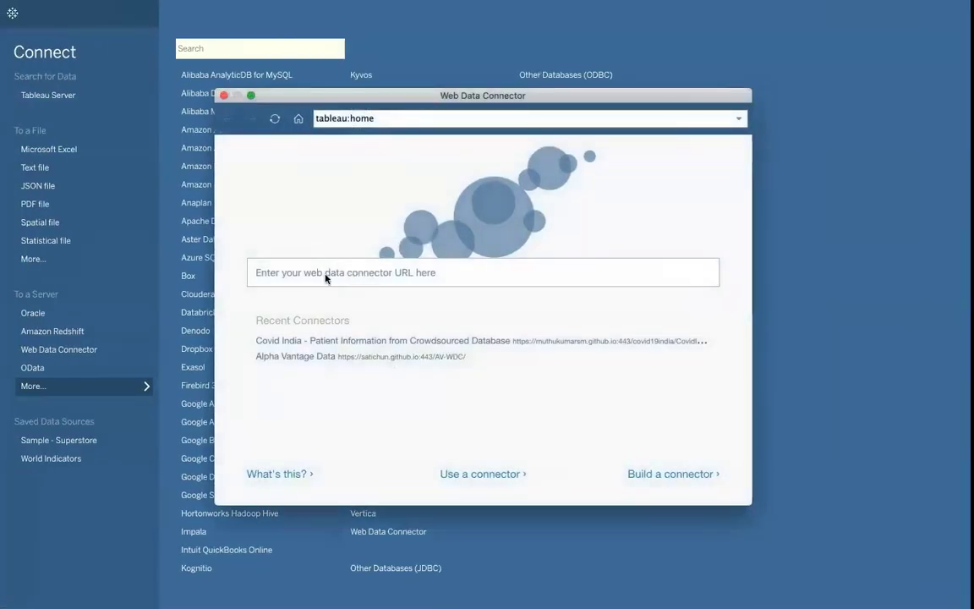
left_click(326, 272)
Step: Paste and load the CovidIndia_Statewise.html URL, then request the Covid 19 India Statewise Summary Data
key("super+v")
key("Return")
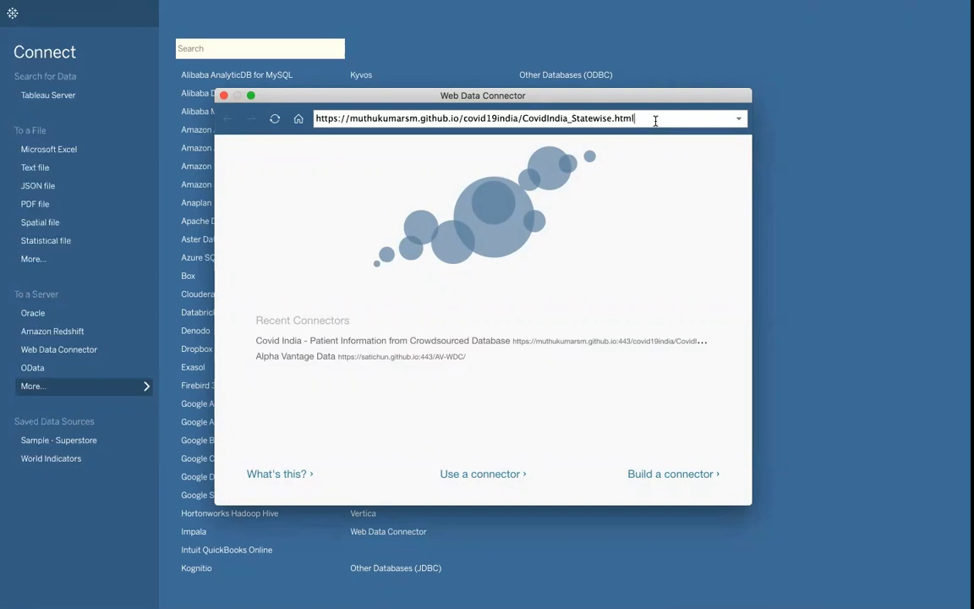
key("Return")
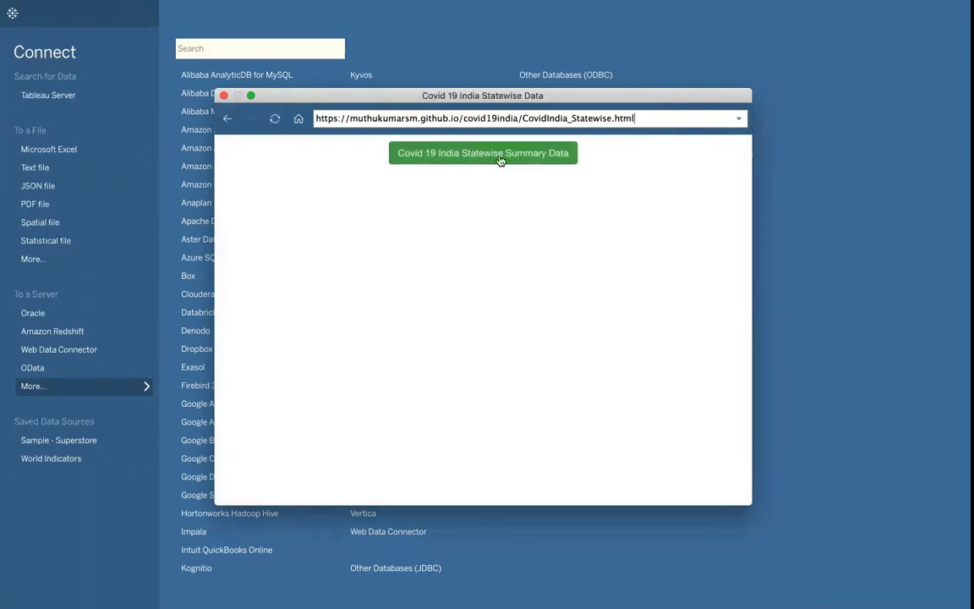
left_click(447, 166)
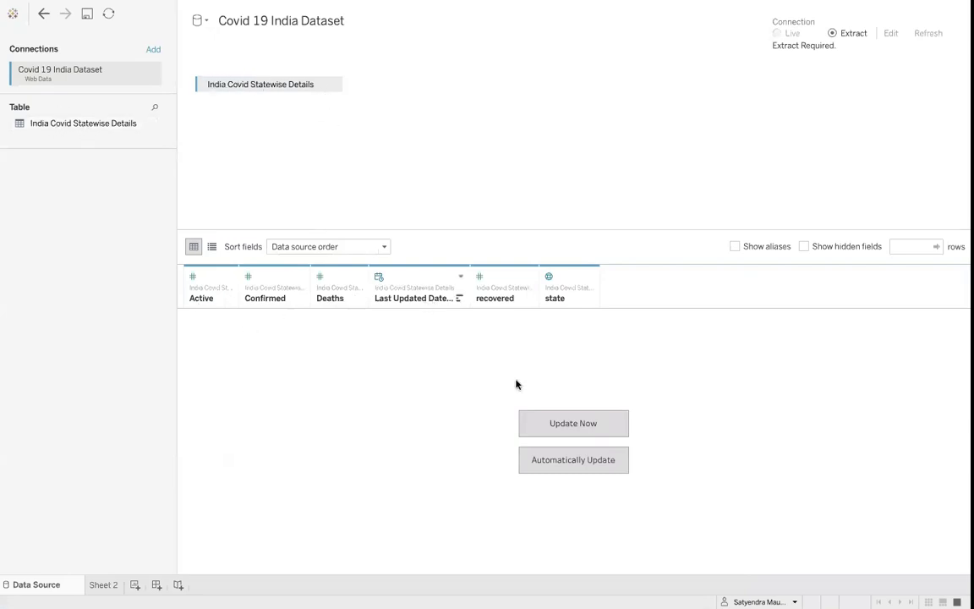
Step: Load the Covid 19 India Dataset rows into the data preview with Update Now
left_click(570, 424)
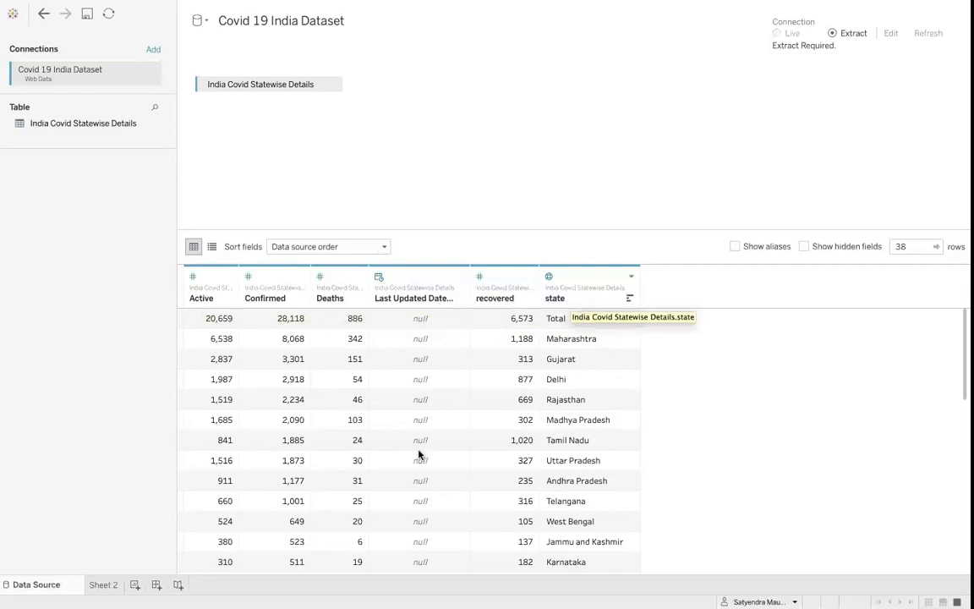
scroll(418, 435, "down", 2)
scroll(419, 435, "down", 6)
scroll(419, 434, "up", 10)
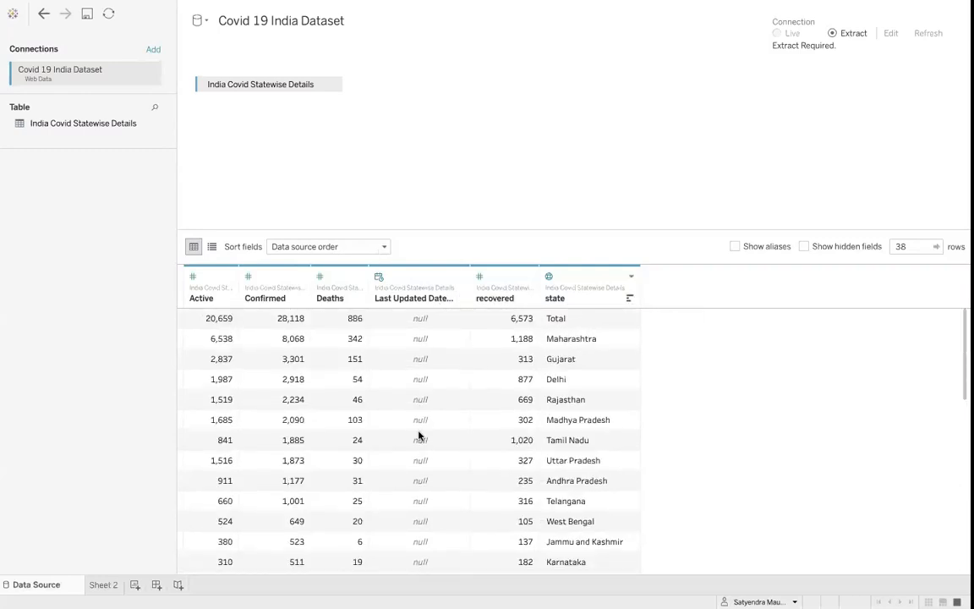
Step: Change Last Updated DateTime to a Date field and refresh the 38-row preview
left_click(378, 277)
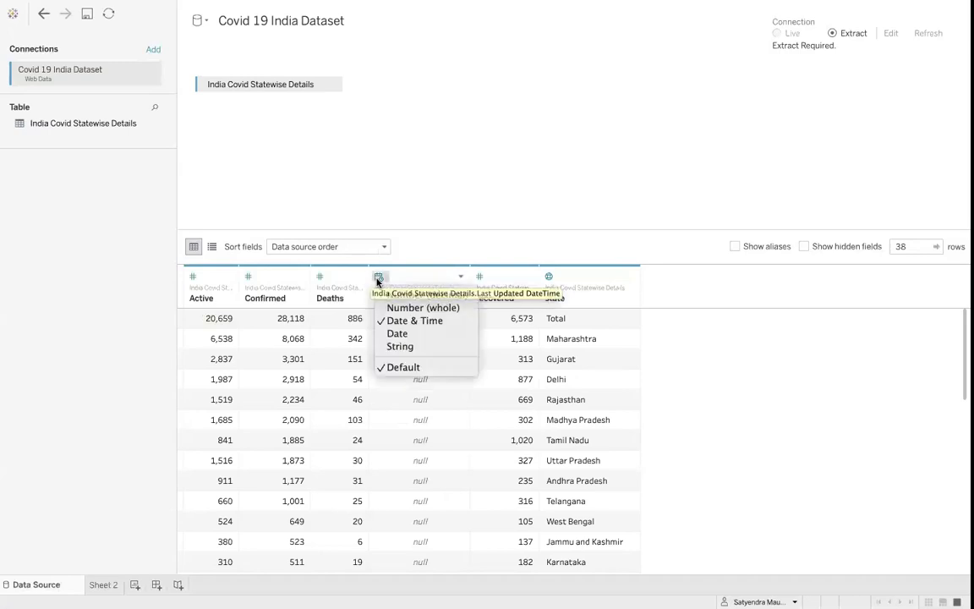
left_click(395, 334)
left_click(560, 423)
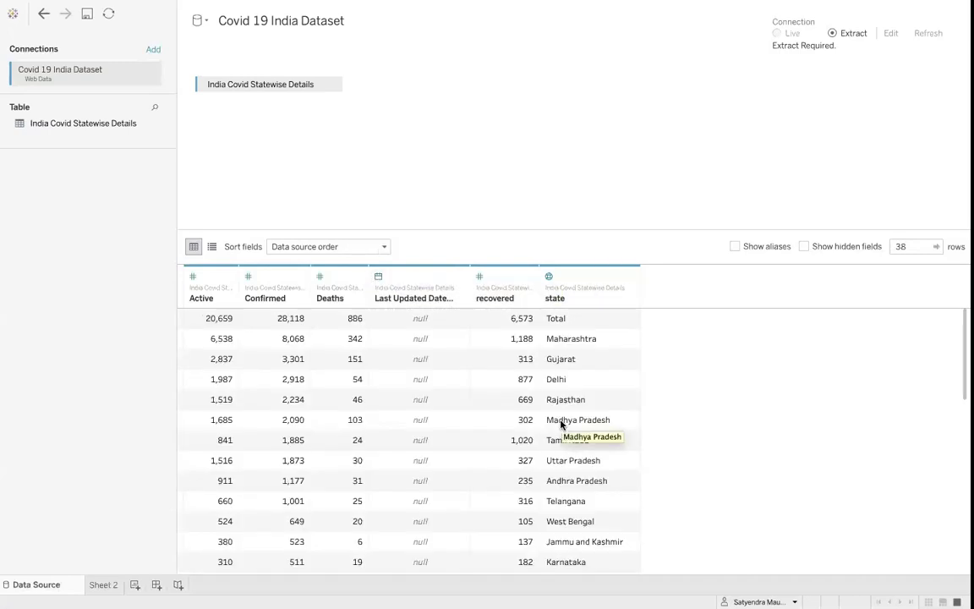
scroll(410, 470, "down", 10)
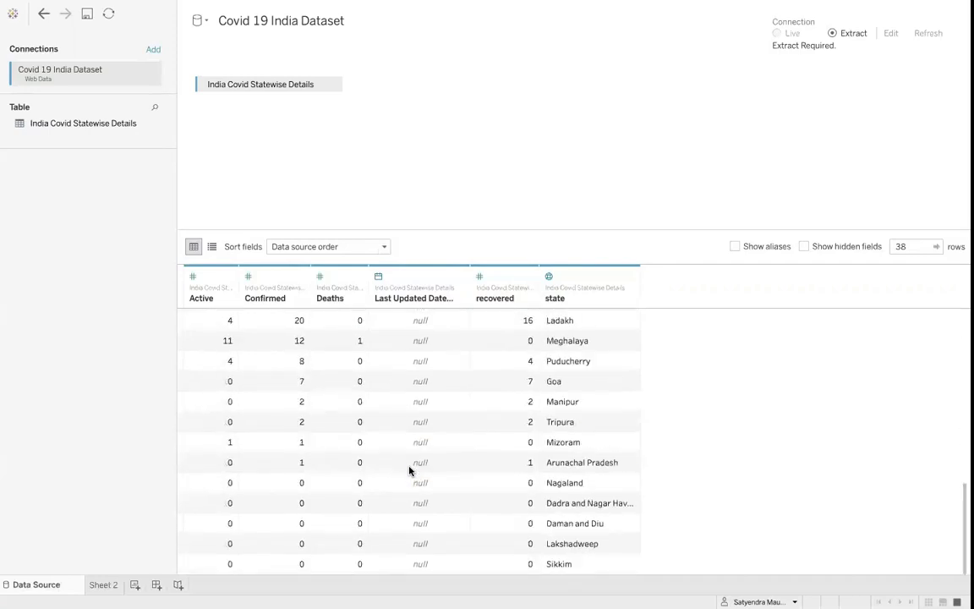
scroll(409, 470, "up", 10)
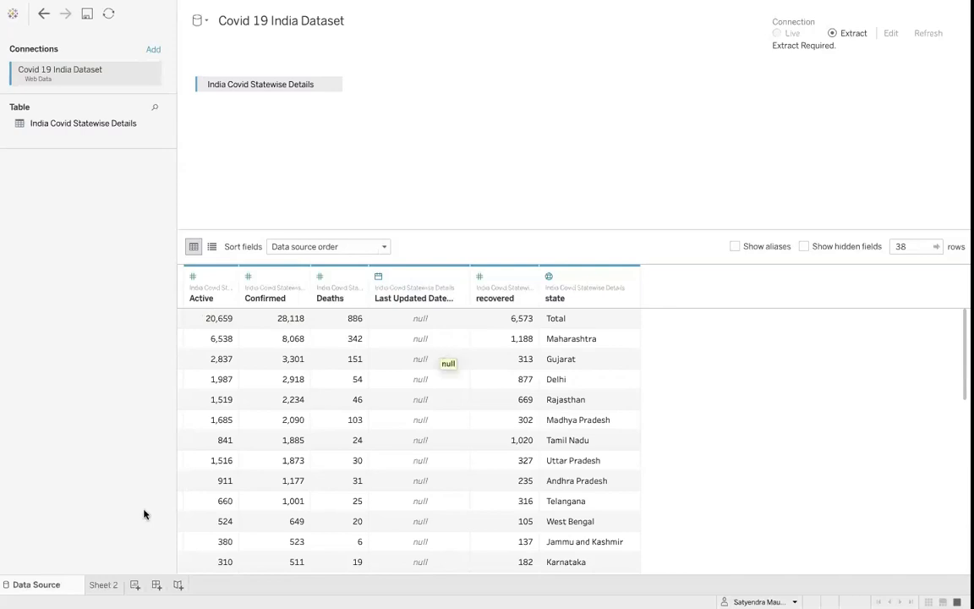
Step: On Sheet 2, browse the state, Last Updated DateTime and Deaths/Recovered fields
left_click(100, 585)
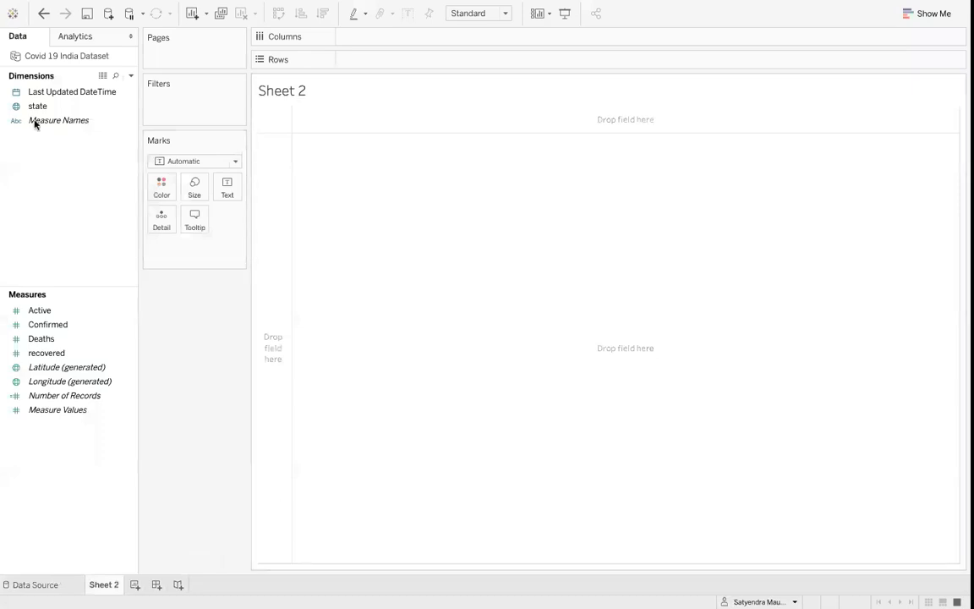
left_click(36, 108)
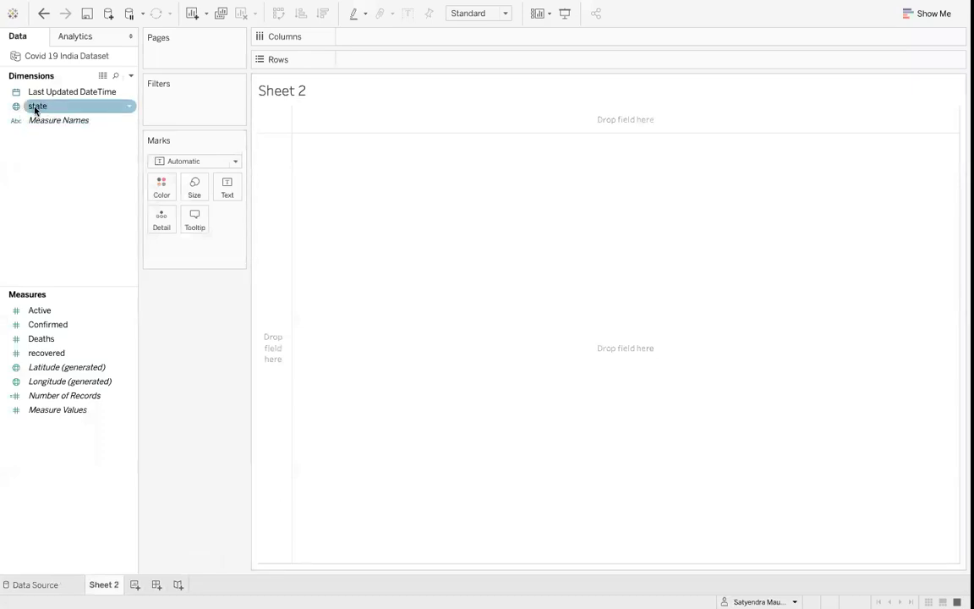
left_click(55, 93)
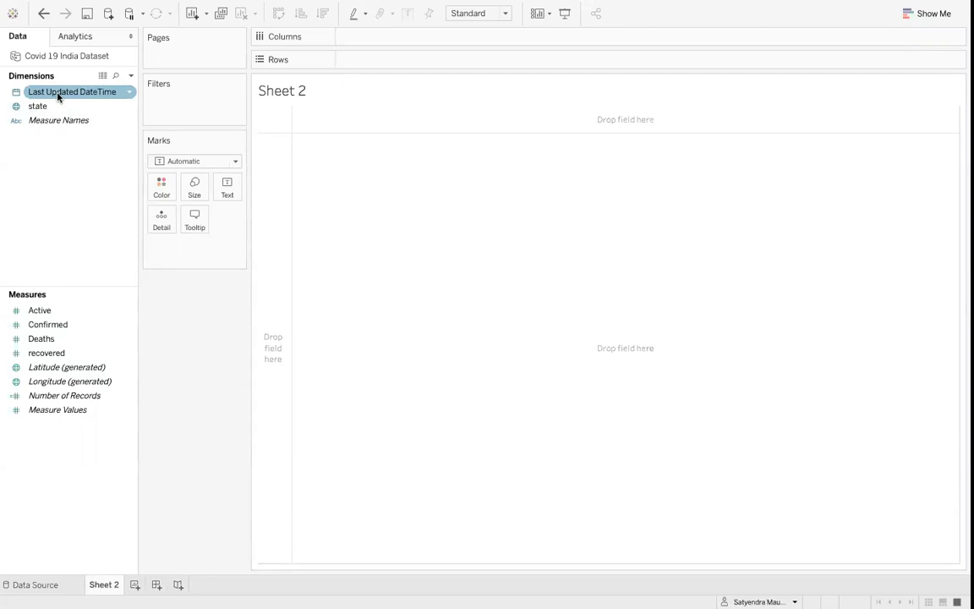
left_click(56, 324)
key("Up")
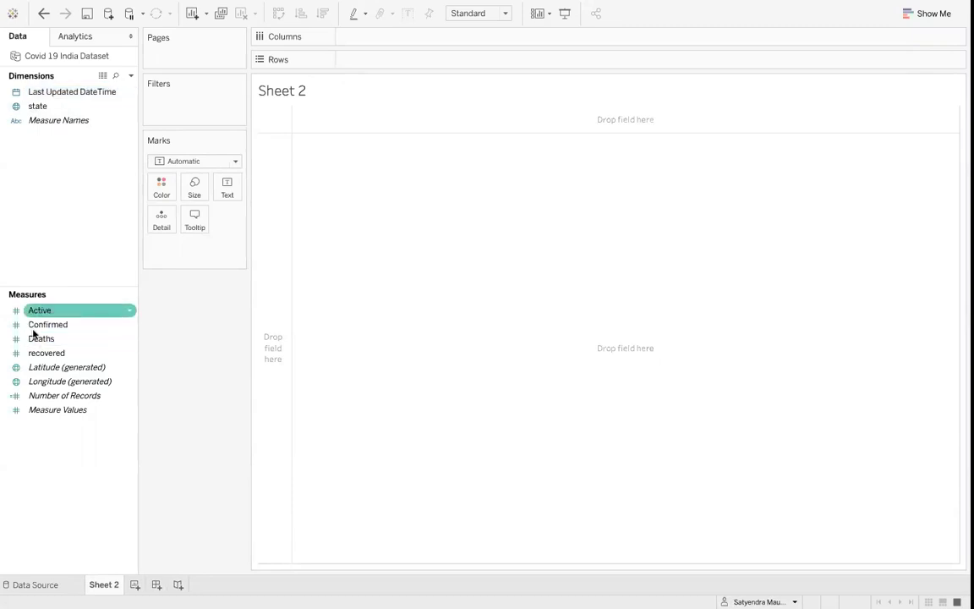
key("Down")
left_click(40, 339)
left_click(53, 354)
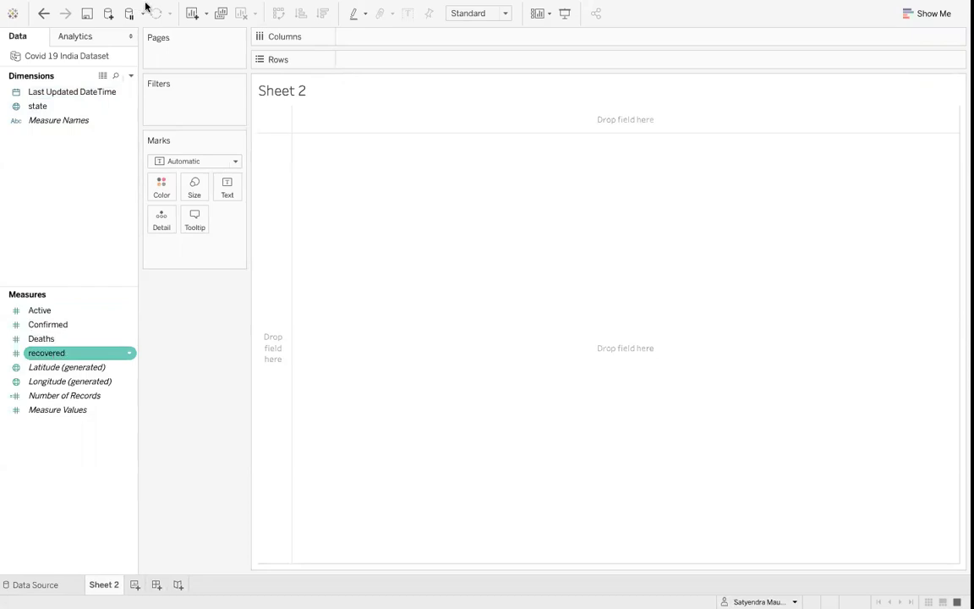
Step: Turn the state field into a filled map of India's states via Show Me
left_click(49, 106)
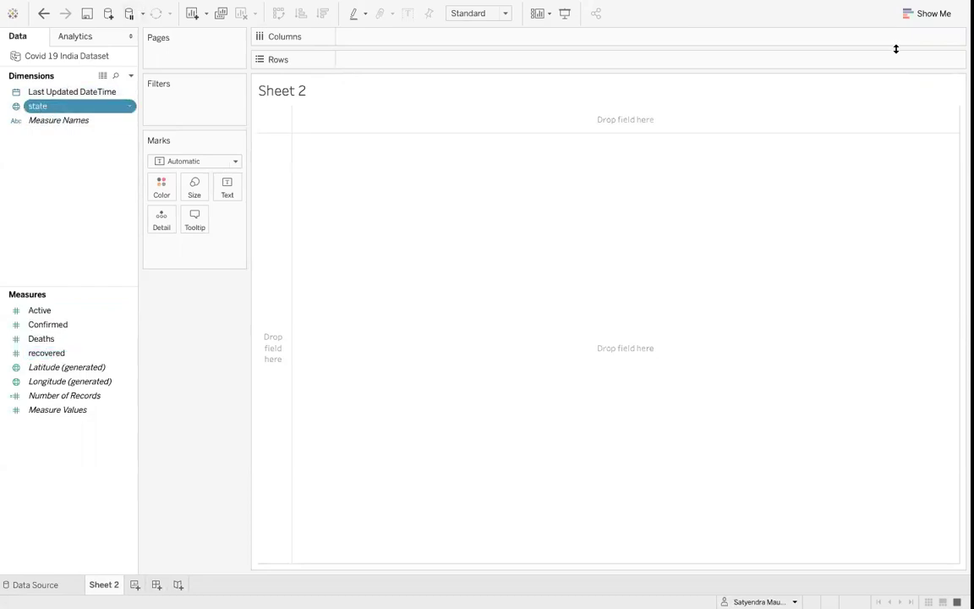
left_click(930, 14)
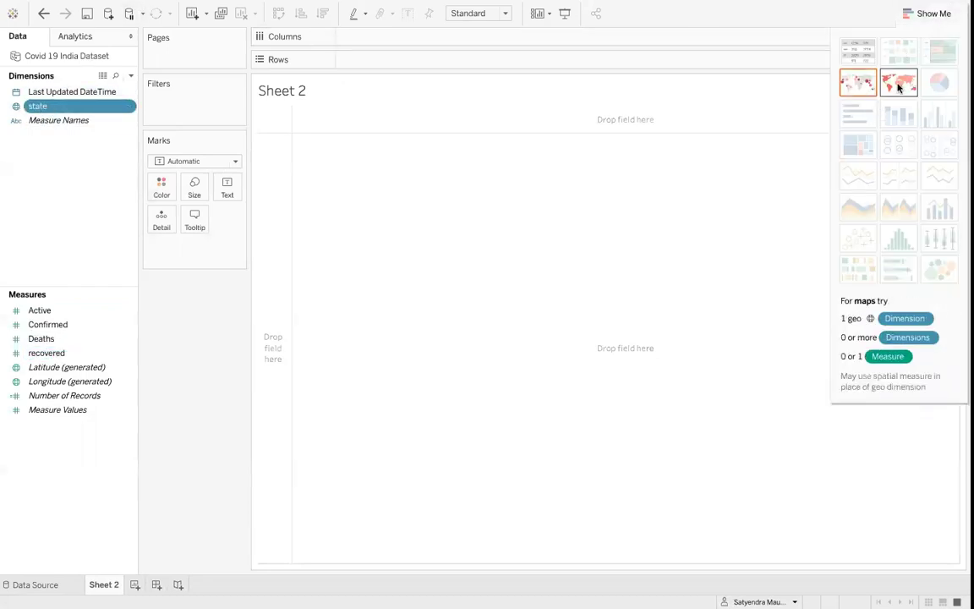
left_click(898, 85)
left_click(908, 15)
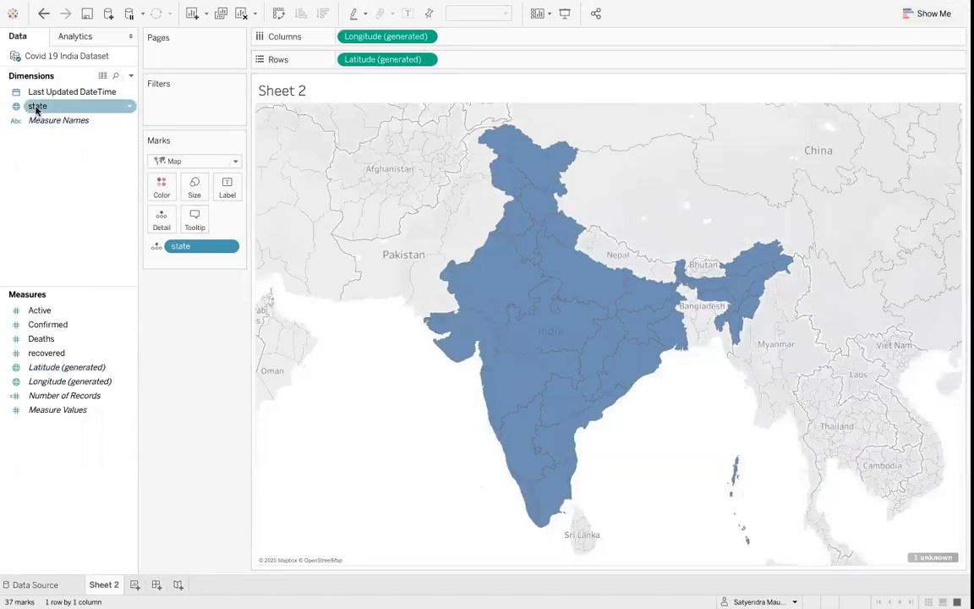
Step: Put state on Color, Active on Label, then Active on Color
left_click_drag(36, 110, 160, 190)
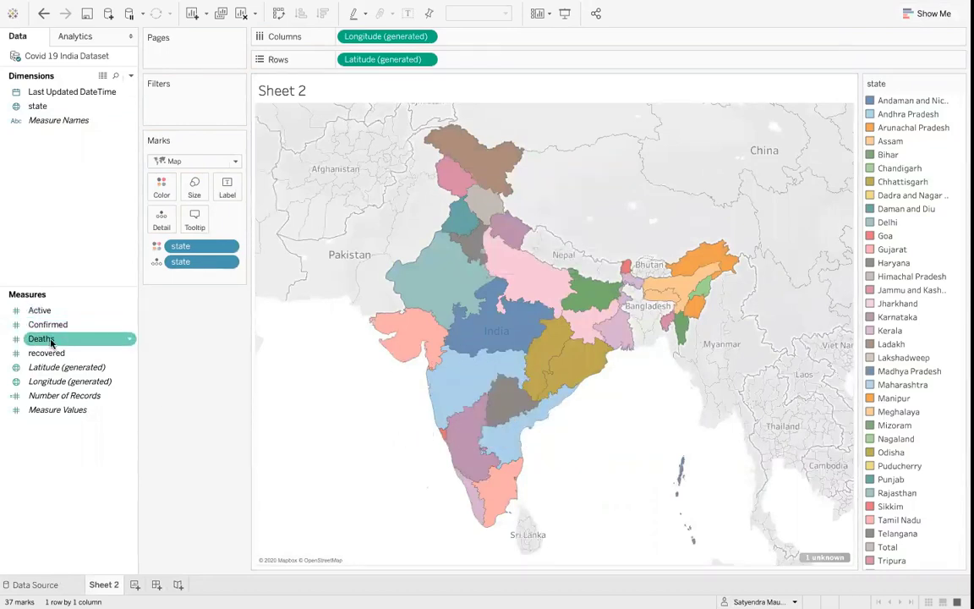
left_click_drag(41, 310, 227, 196)
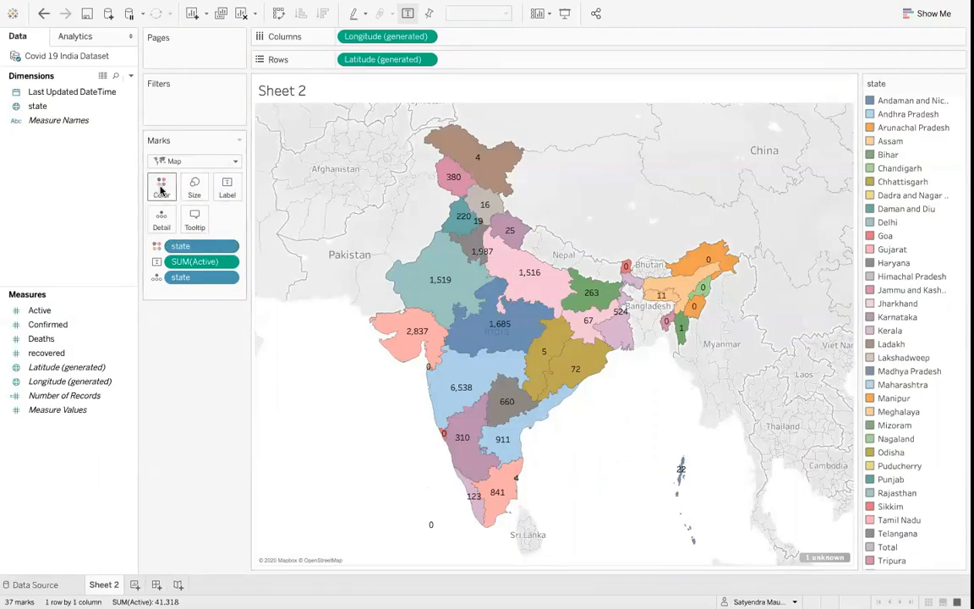
left_click_drag(40, 310, 162, 189)
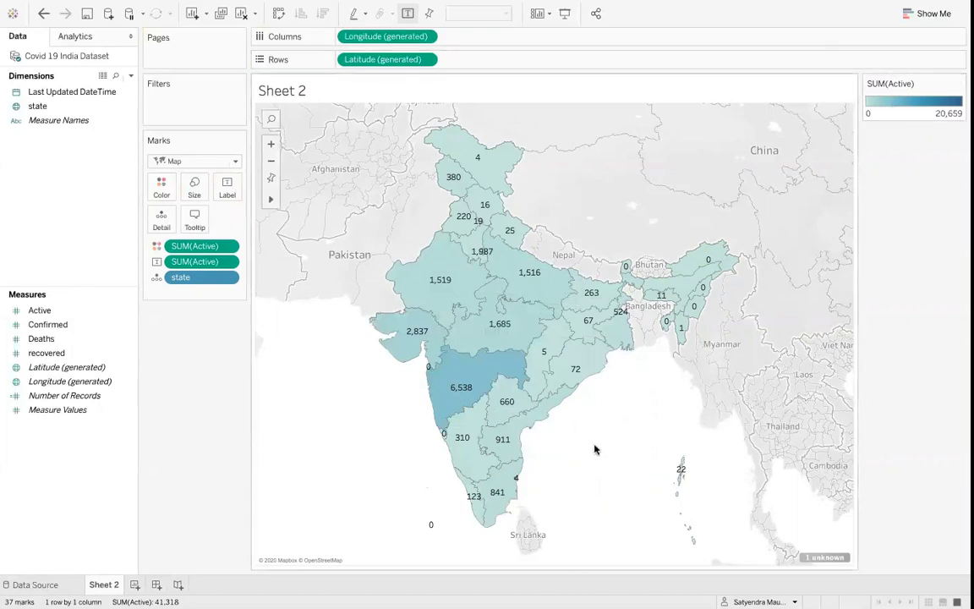
Step: Change the SUM(Active) colour palette to 5 stepped colours
mouse_move(457, 380)
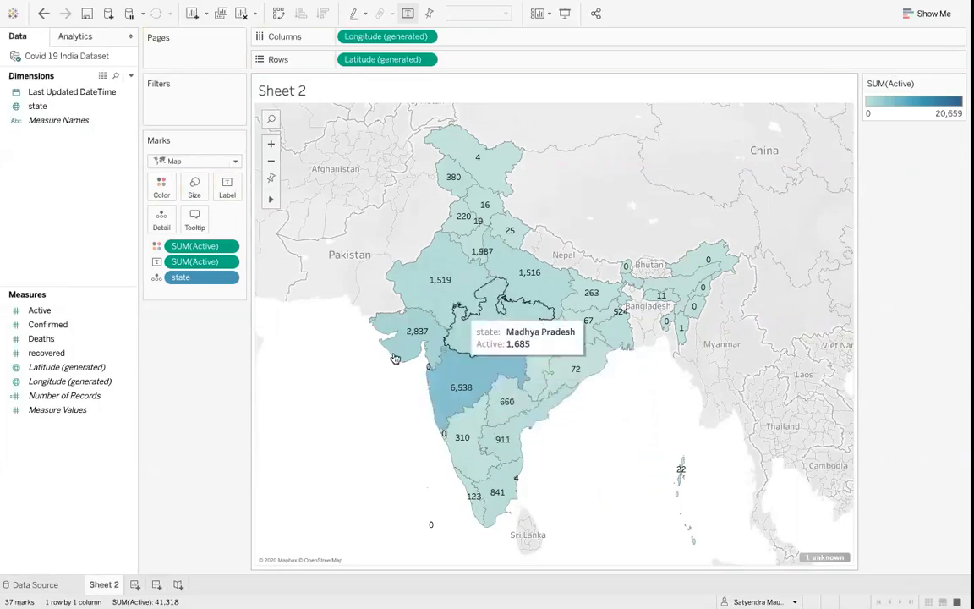
left_click(162, 187)
left_click(245, 234)
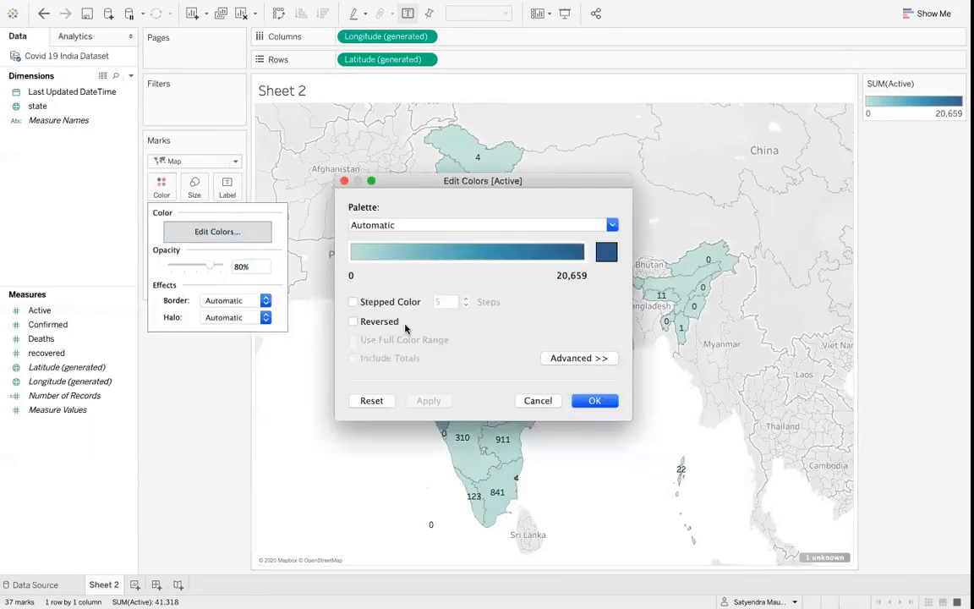
left_click(353, 302)
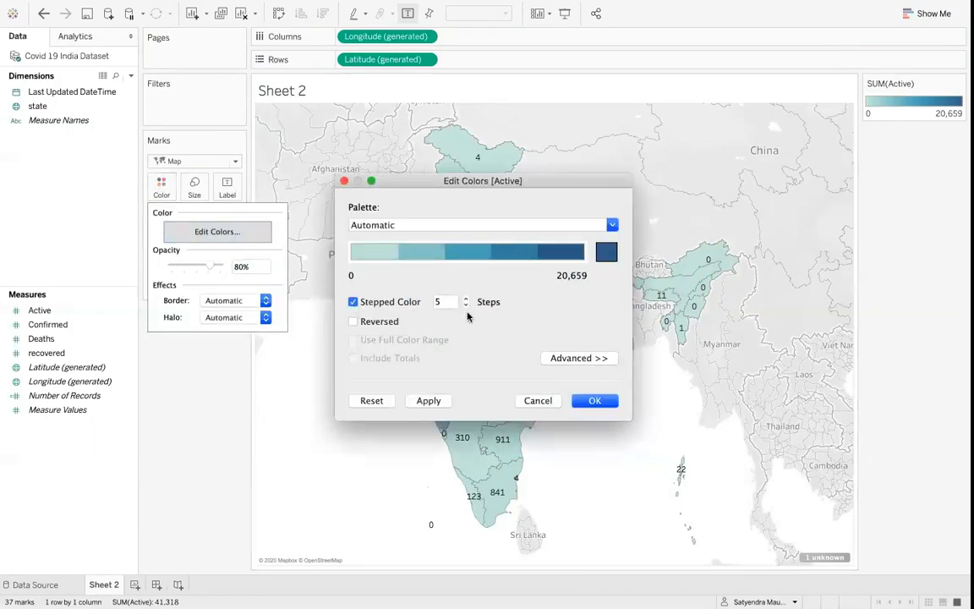
left_click(594, 400)
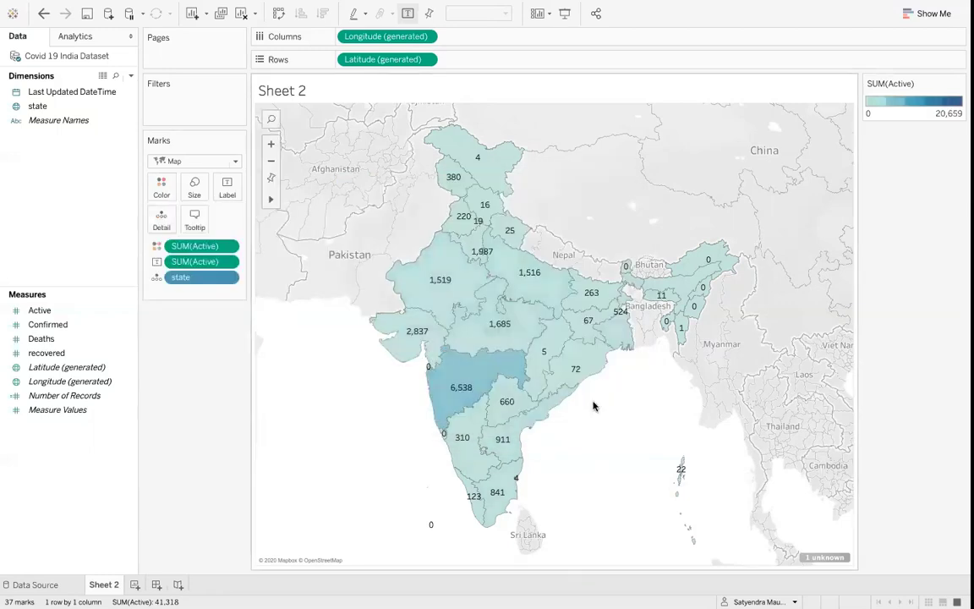
left_click(227, 279)
left_click(846, 85)
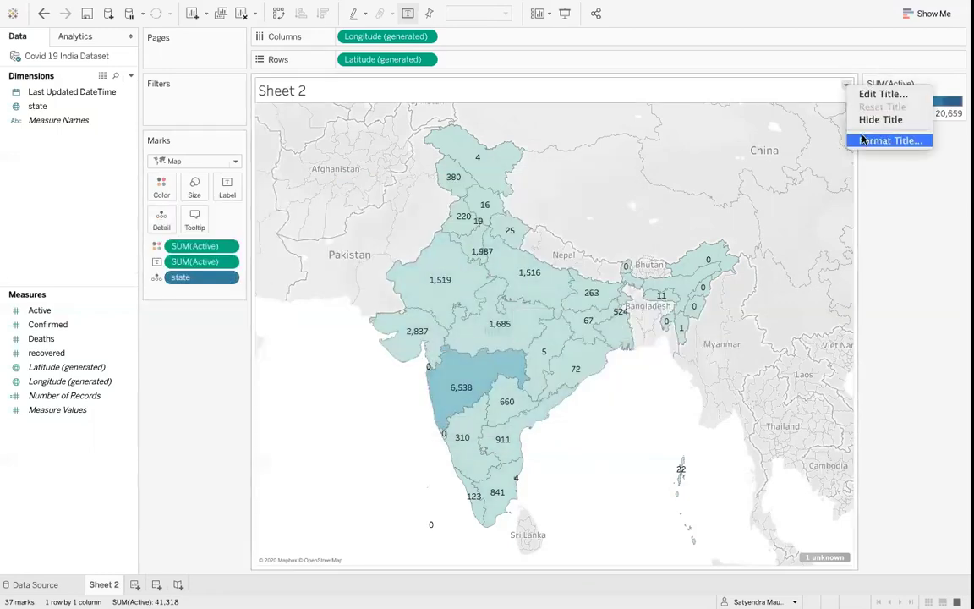
left_click(647, 87)
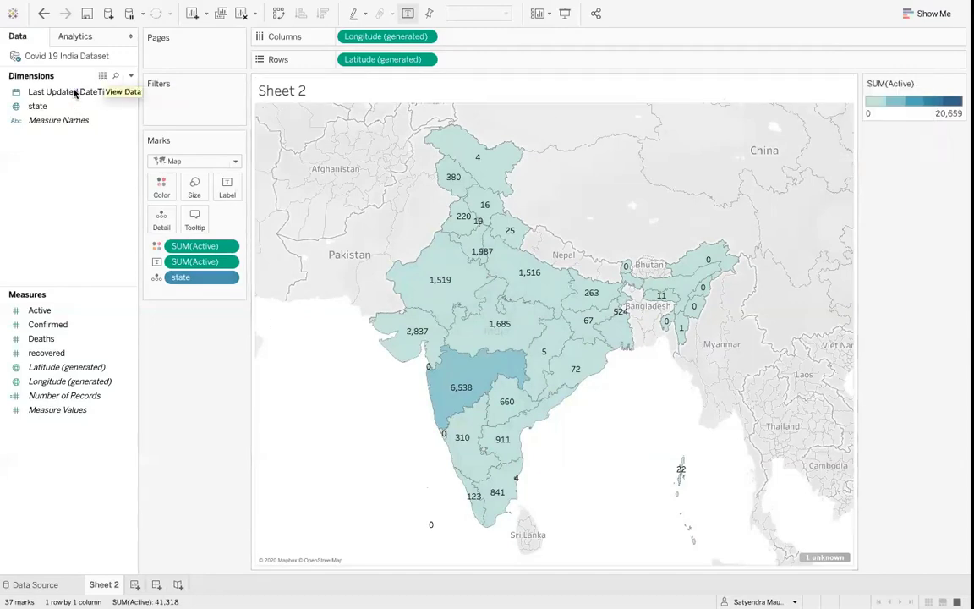
right_click(74, 57)
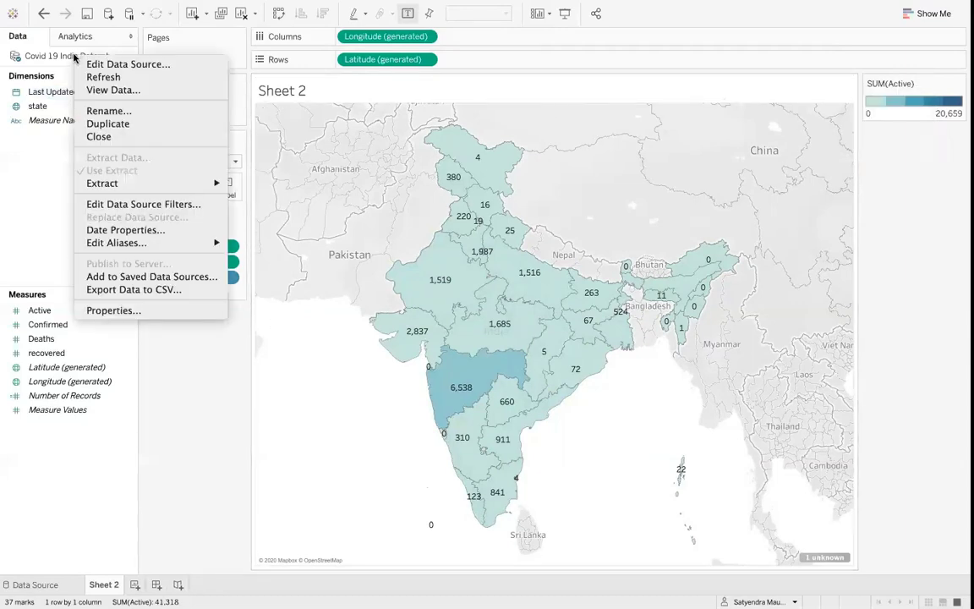
left_click(116, 77)
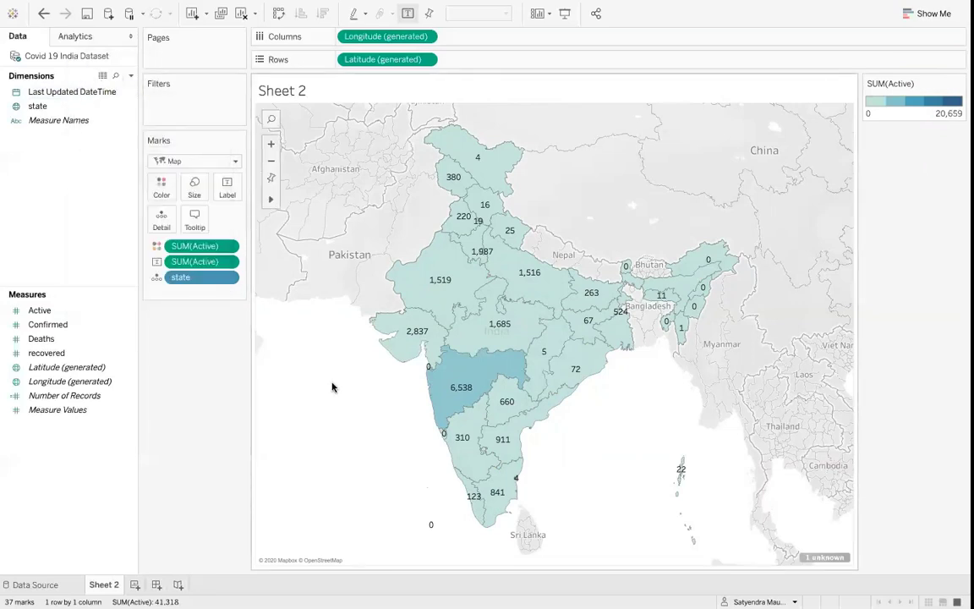